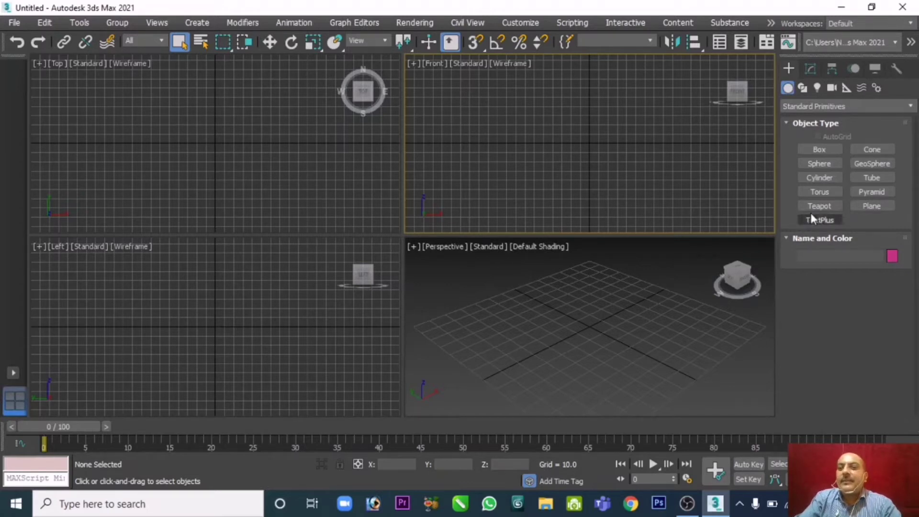
Create a cylinder of about 15.9 radius and 79.5 height at the grid centre in the perspective view.
left_click(820, 178)
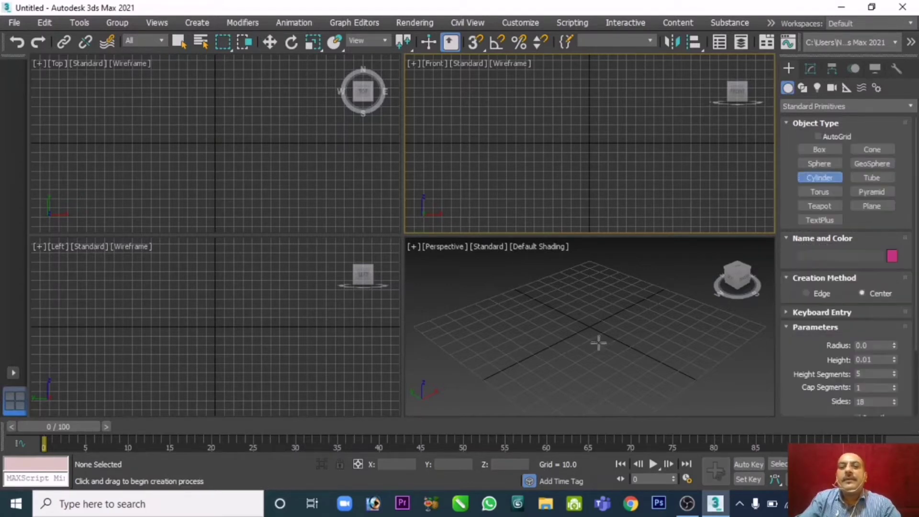
left_click_drag(591, 325, 610, 335)
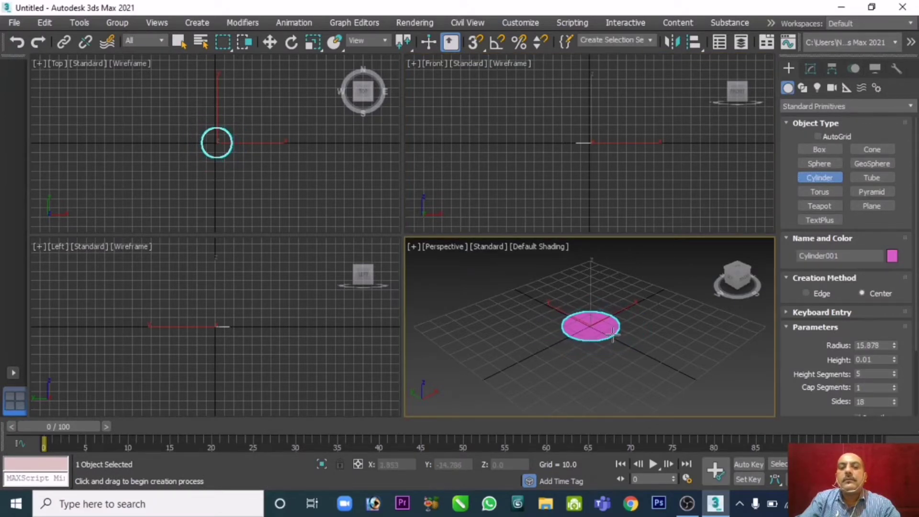
left_click(270, 42)
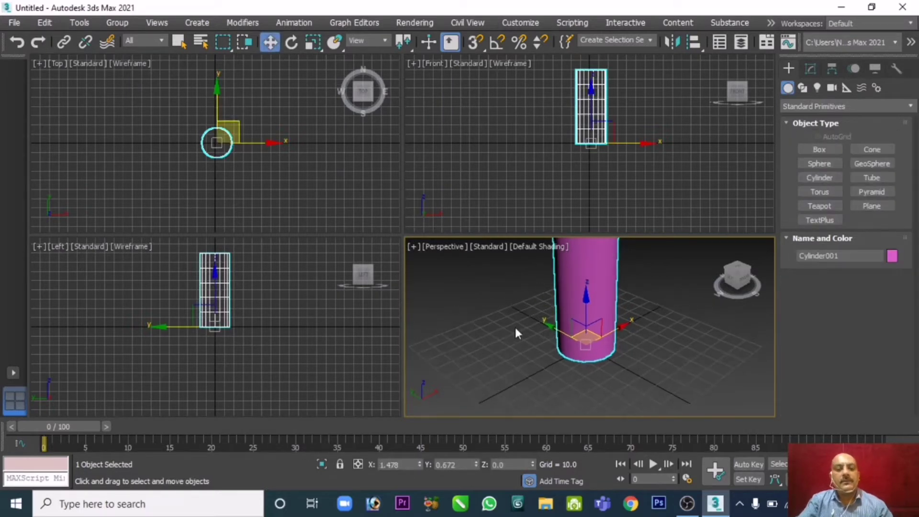
Maximize the perspective view and display the cylinder with edged faces.
key("alt+w")
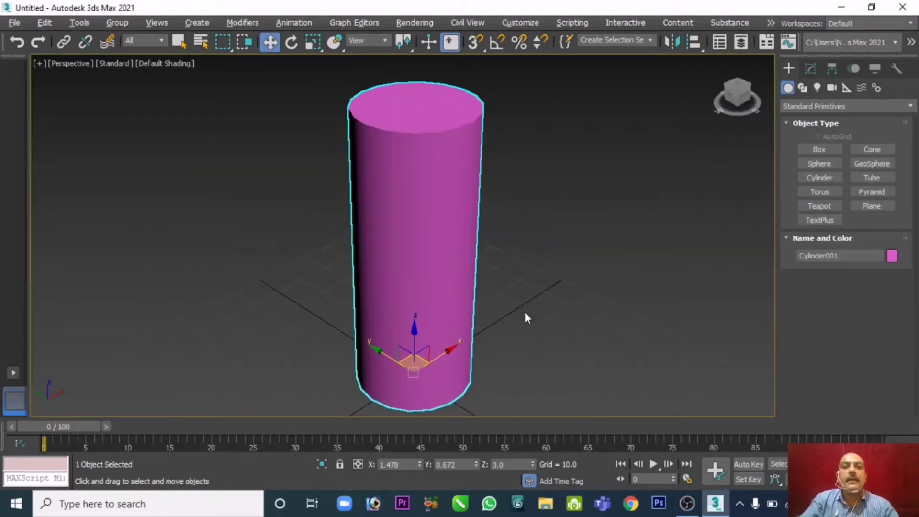
key("F4")
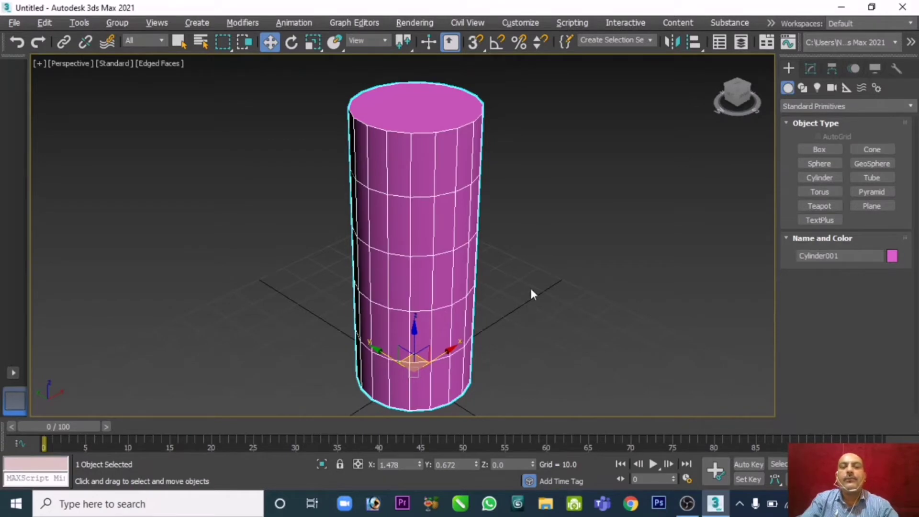
middle_click_drag(530, 239, 547, 244)
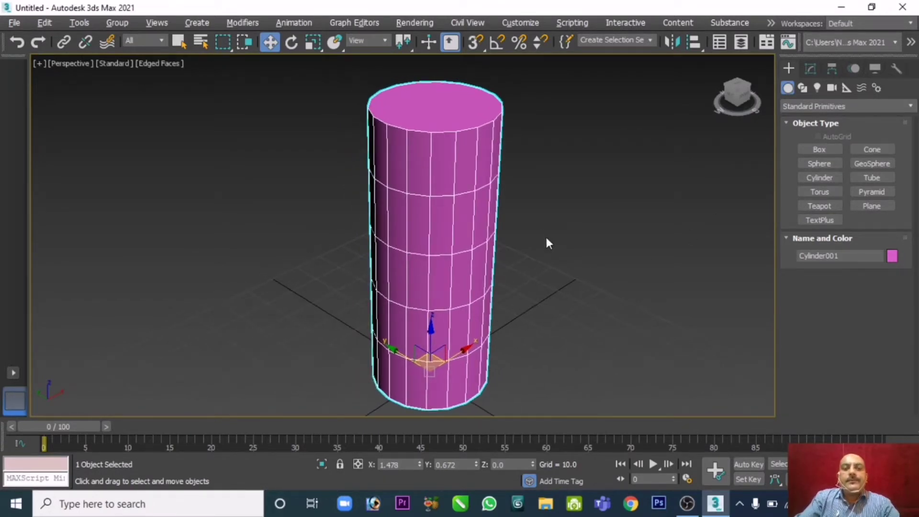
Set the cylinder's X and Y positions to 0 and deselect it.
right_click(476, 467)
right_click(420, 469)
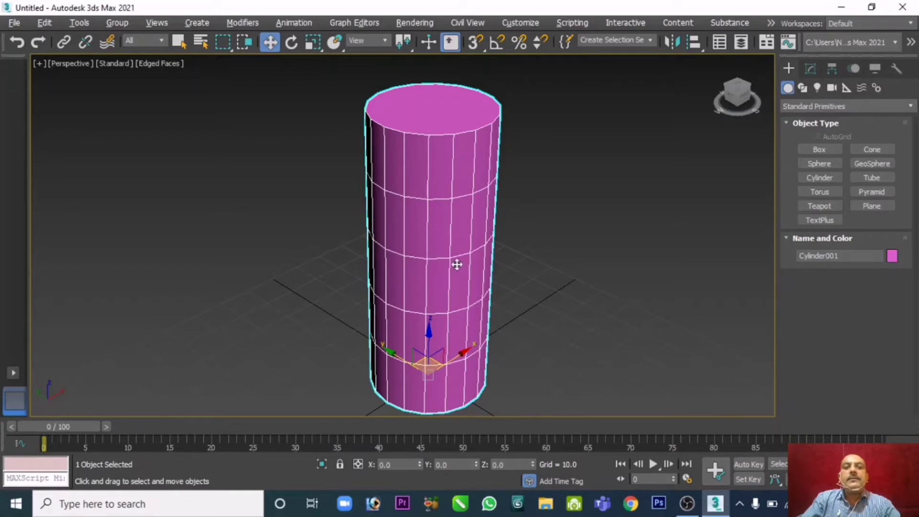
middle_click_drag(478, 290, 570, 250)
scroll(507, 245, "down", 5)
scroll(525, 254, "up", 4)
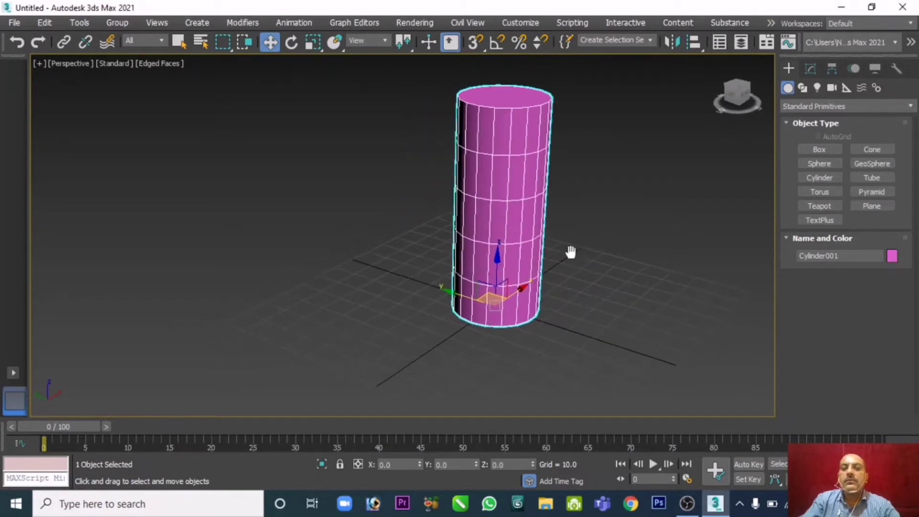
scroll(570, 258, "down", 3)
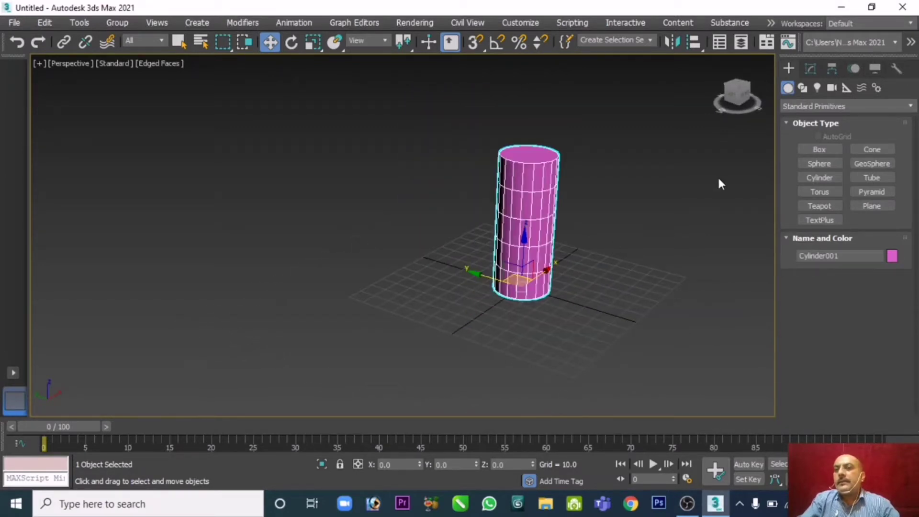
middle_click_drag(576, 220, 513, 233)
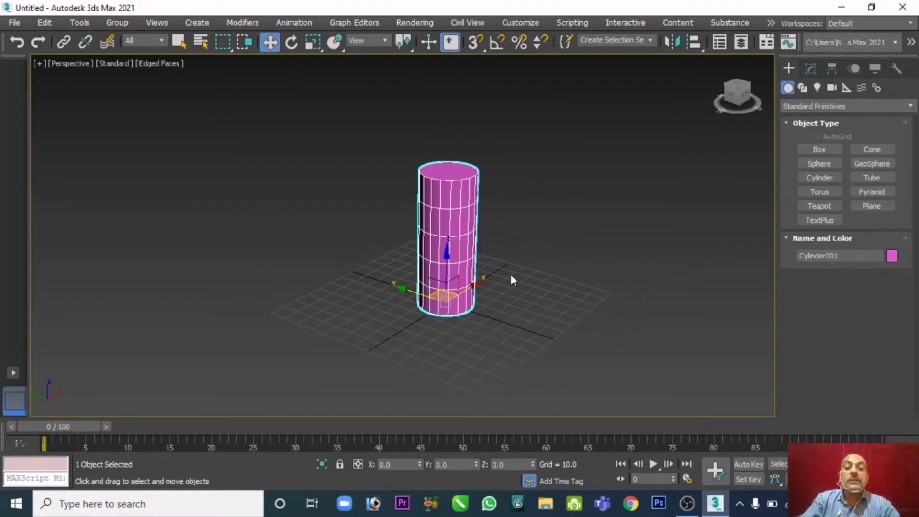
left_click(517, 258)
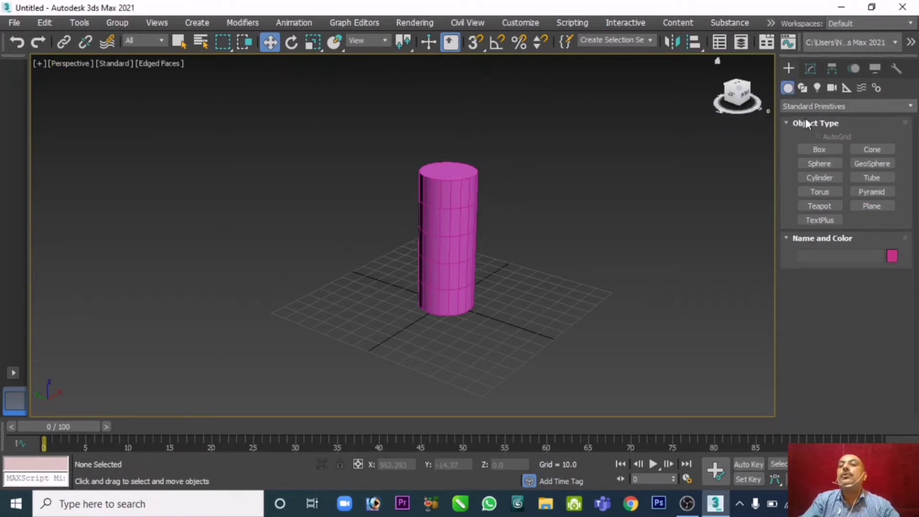
Draw a circle spline wider than the cylinder around its base, centred on the origin in the top view.
left_click(802, 88)
left_click(820, 175)
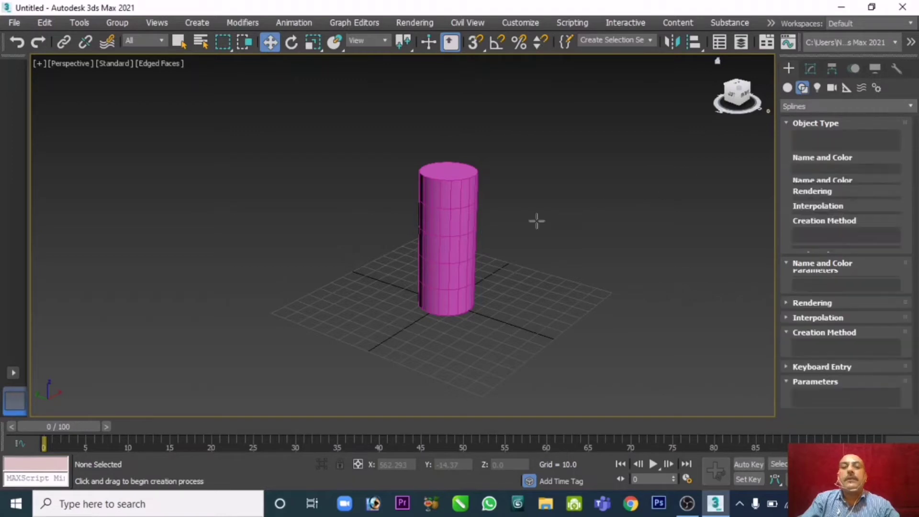
key("t")
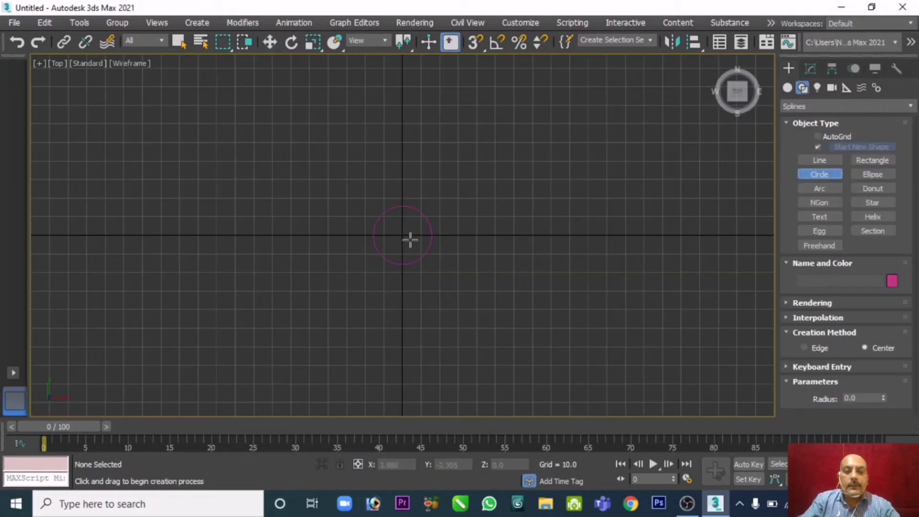
scroll(404, 238, "up", 5)
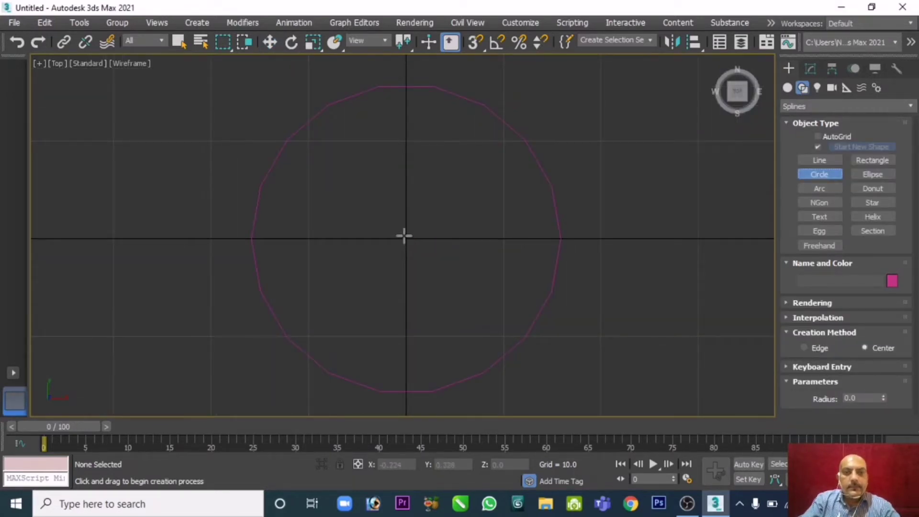
left_click_drag(407, 238, 599, 434)
left_click(269, 42)
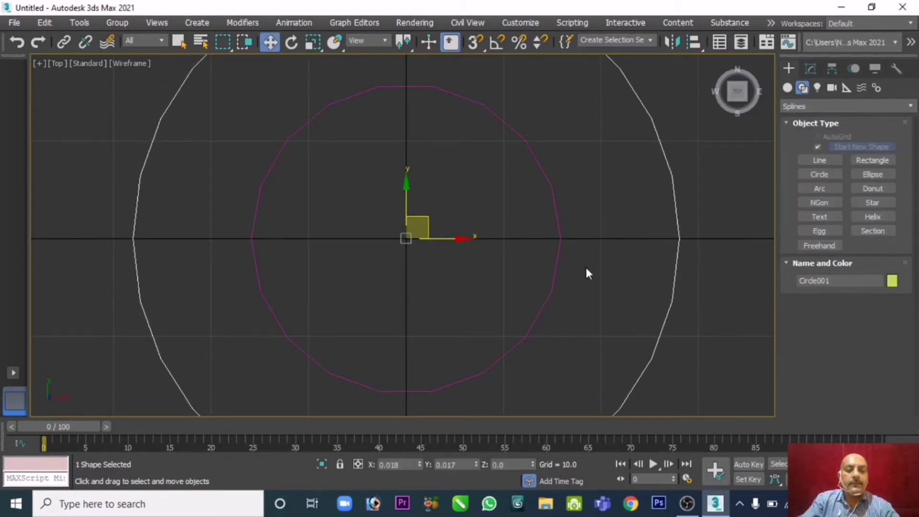
Return to the maximized perspective view, set the circle's X and Y positions to 0, and deselect it.
key("alt+w")
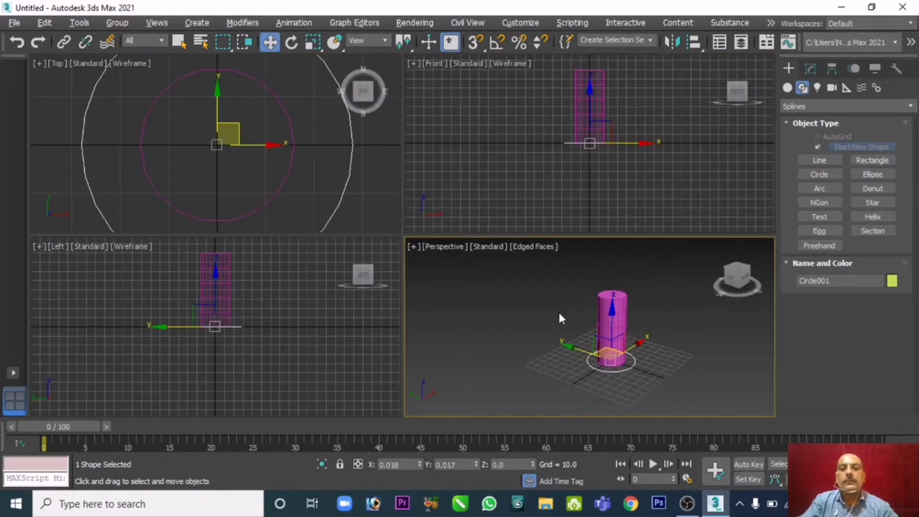
key("alt+w")
middle_click_drag(555, 311, 541, 234)
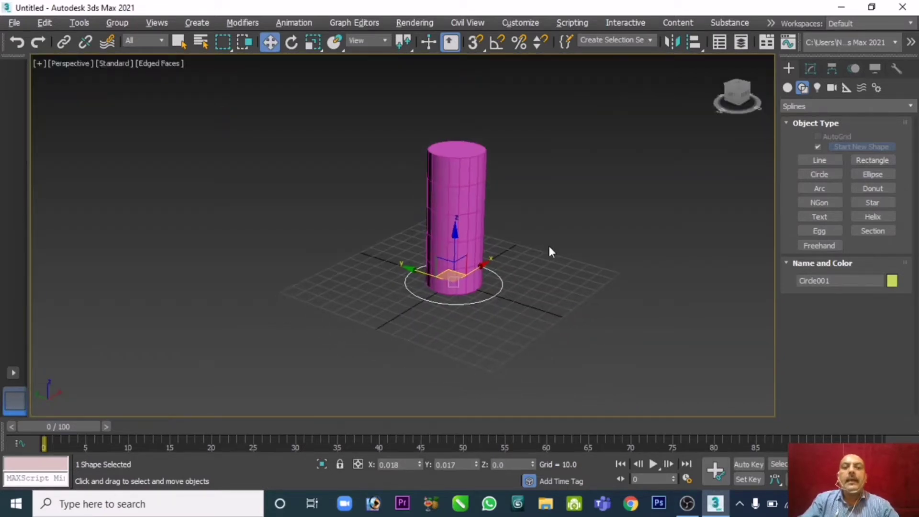
scroll(535, 278, "up", 3)
scroll(535, 278, "down", 3)
middle_click_drag(533, 275, 539, 280)
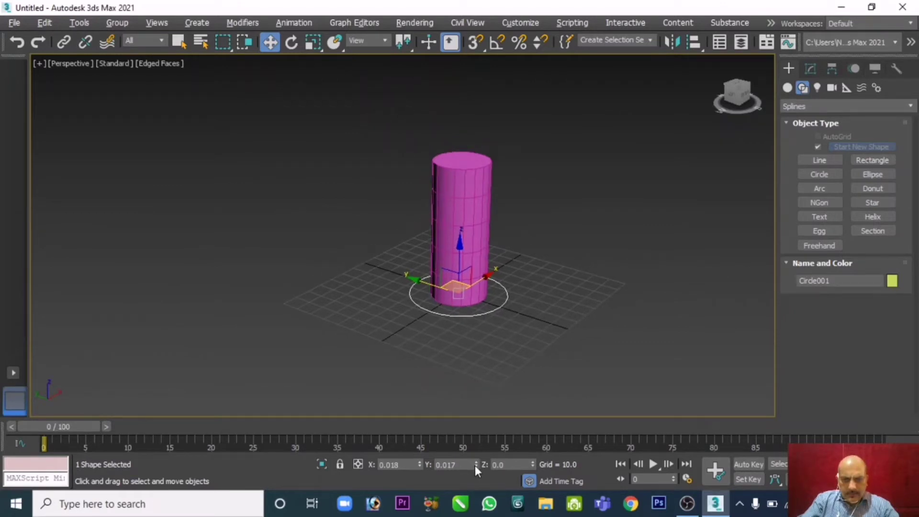
right_click(419, 466)
left_click(532, 321)
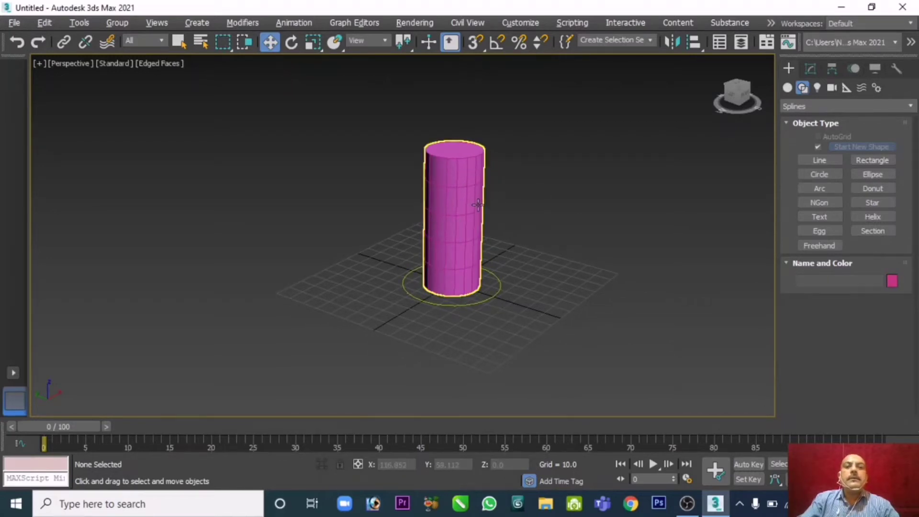
Link the cylinder to the circle so that the circle is its parent.
scroll(474, 209, "up", 4)
middle_click_drag(474, 209, 467, 196)
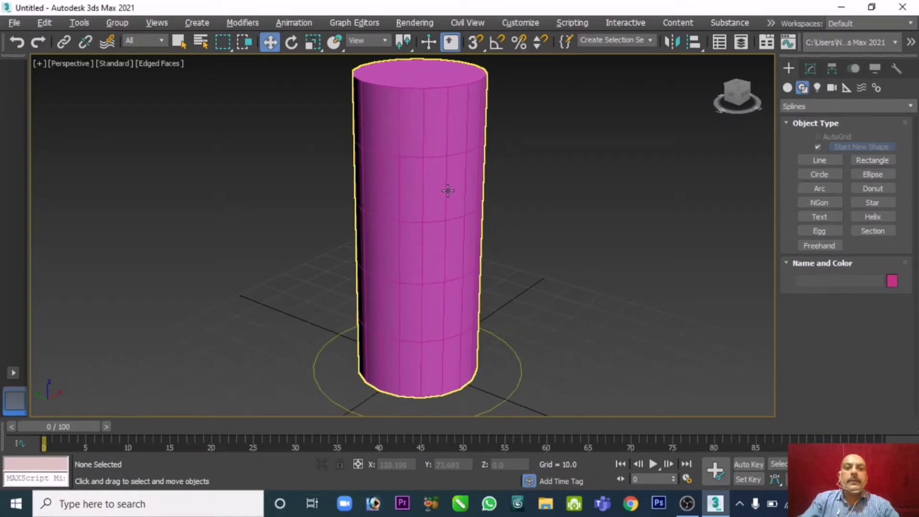
left_click(447, 191)
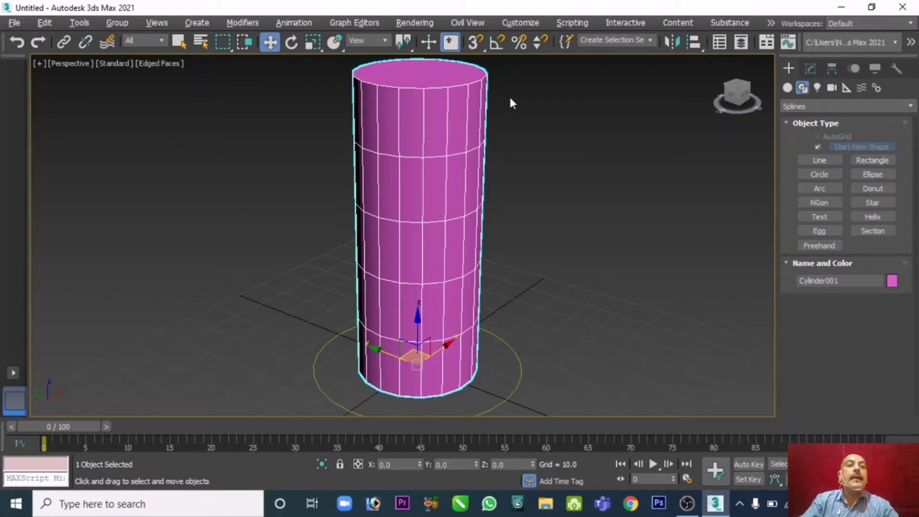
left_click(66, 41)
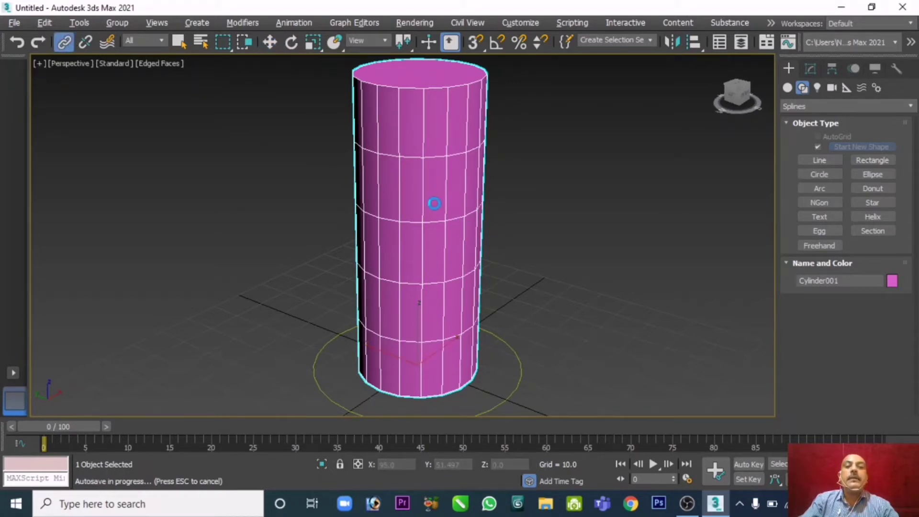
left_click_drag(440, 209, 525, 381)
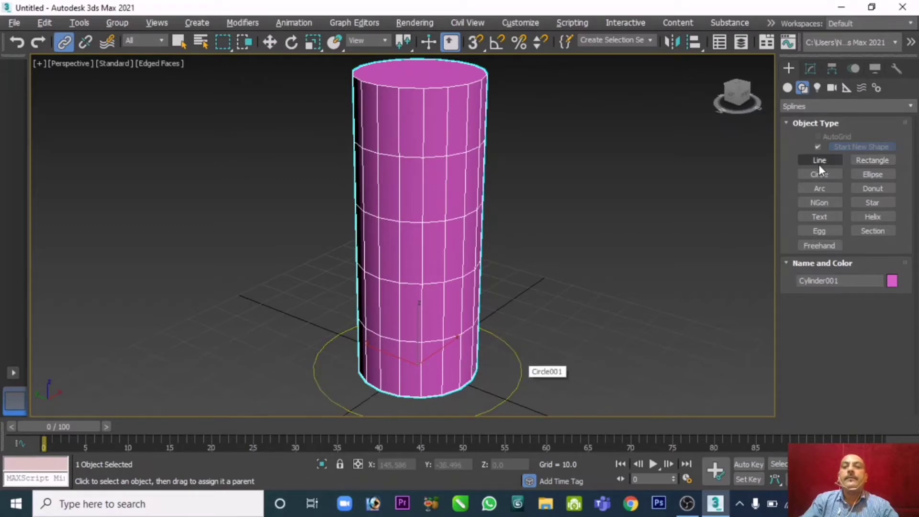
left_click(263, 44)
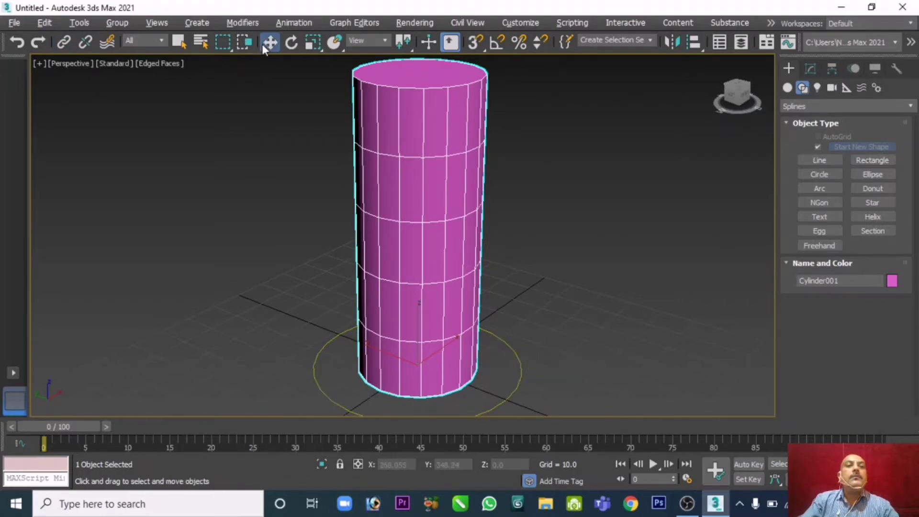
Test the link by moving the circle to about 24.7 along X, and reset its X position to 0.
left_click(287, 202)
left_click(510, 376)
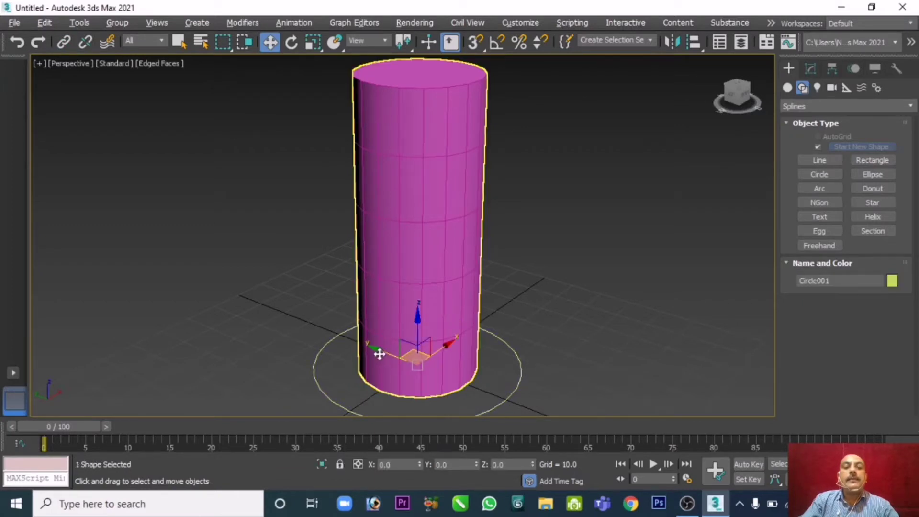
left_click_drag(445, 347, 453, 299)
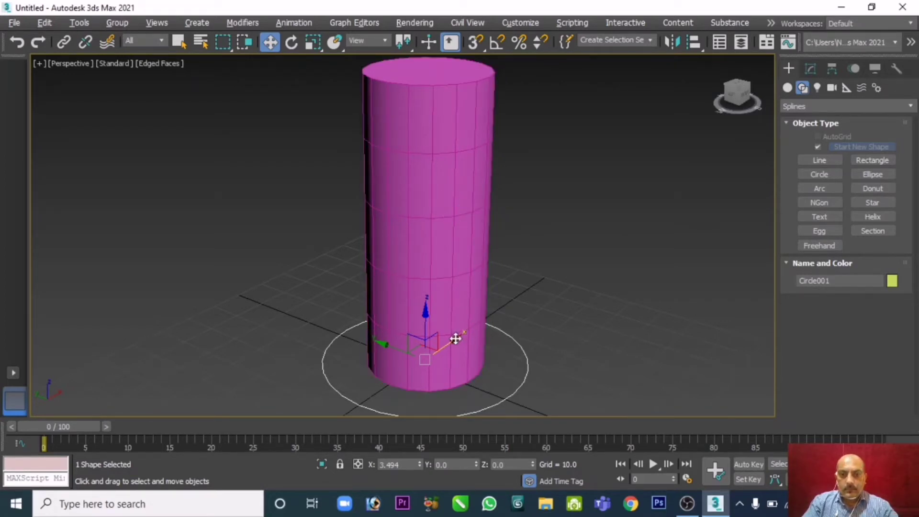
left_click_drag(455, 338, 501, 329)
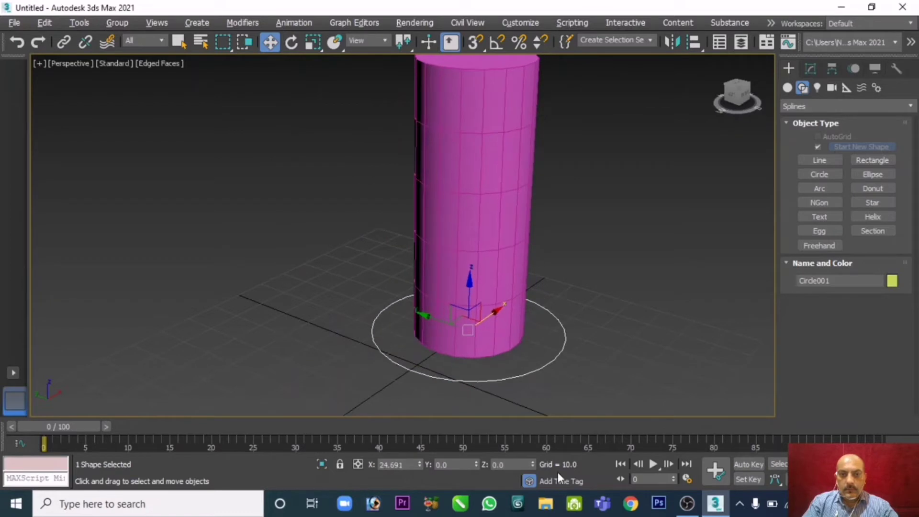
right_click(420, 465)
middle_click_drag(561, 334, 498, 309)
scroll(559, 306, "down", 6)
scroll(560, 306, "up", 2)
scroll(551, 306, "up", 4)
scroll(543, 316, "down", 2)
left_click(547, 311)
scroll(498, 306, "up", 3)
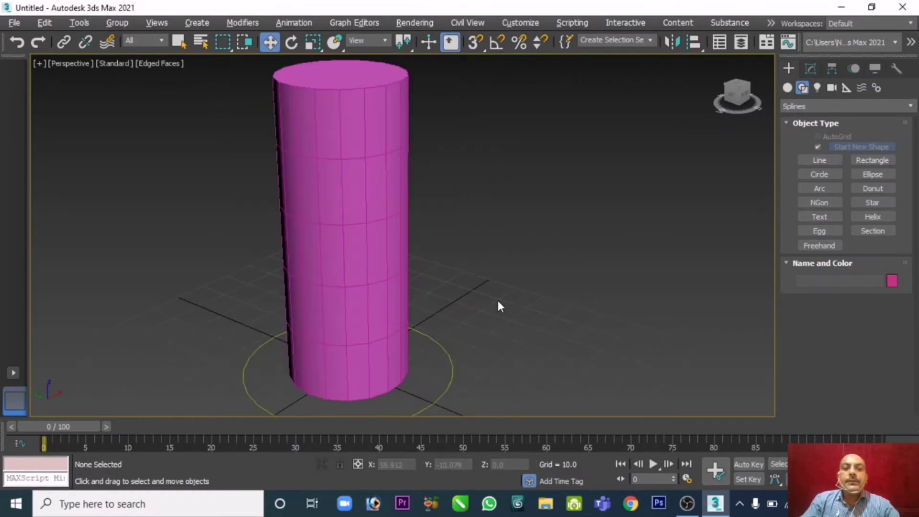
Select the cylinder and apply a Bend modifier to it.
left_click(386, 238)
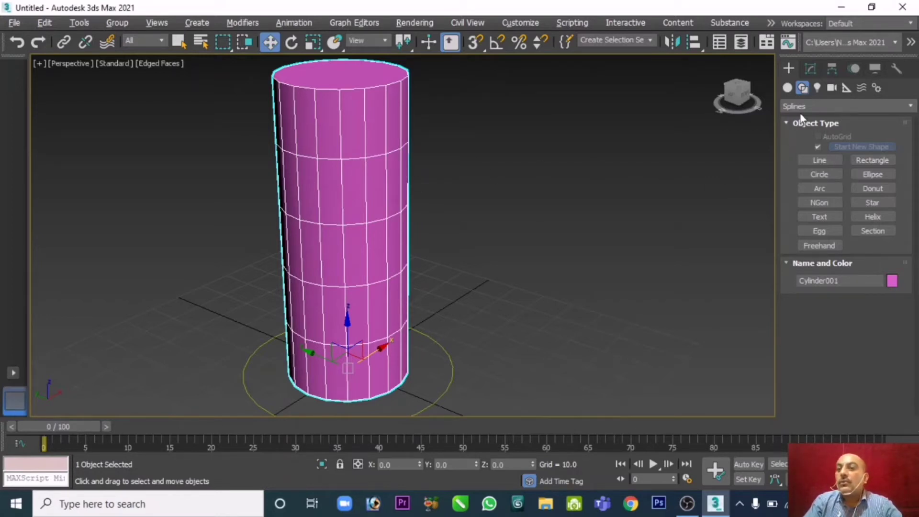
left_click(810, 75)
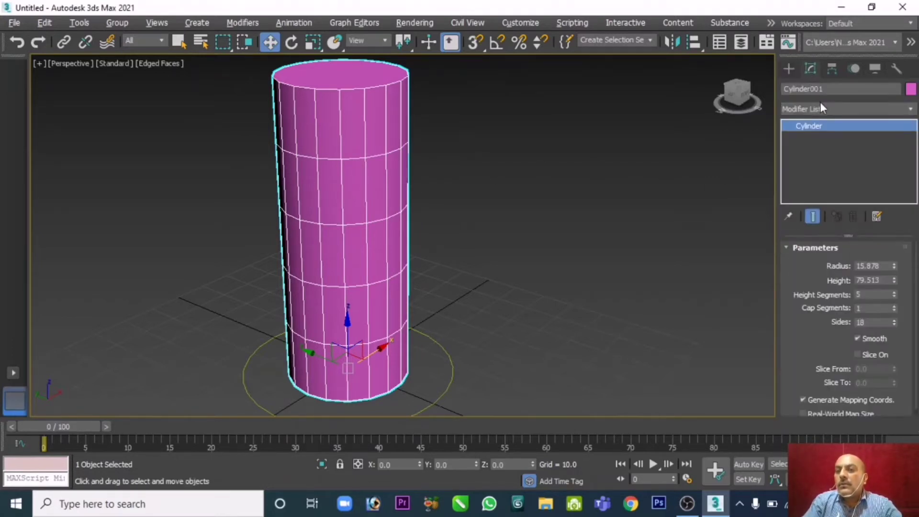
left_click(821, 106)
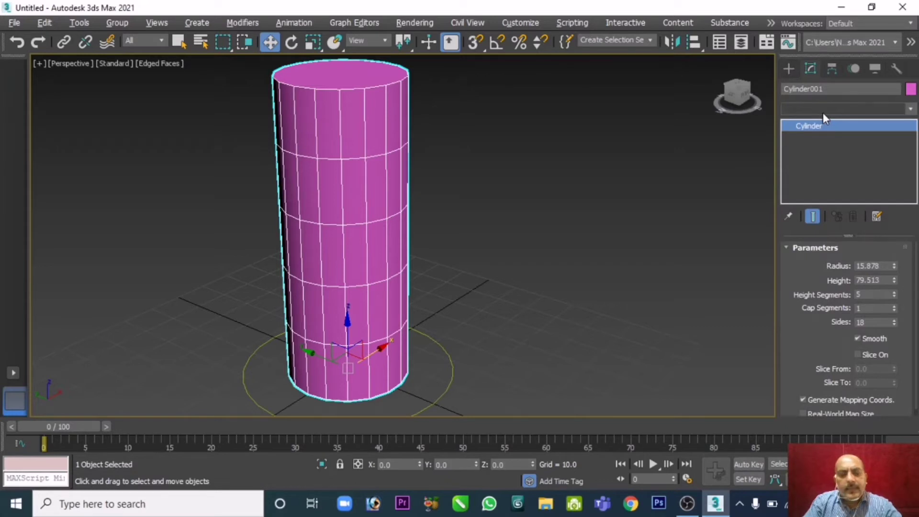
key("b")
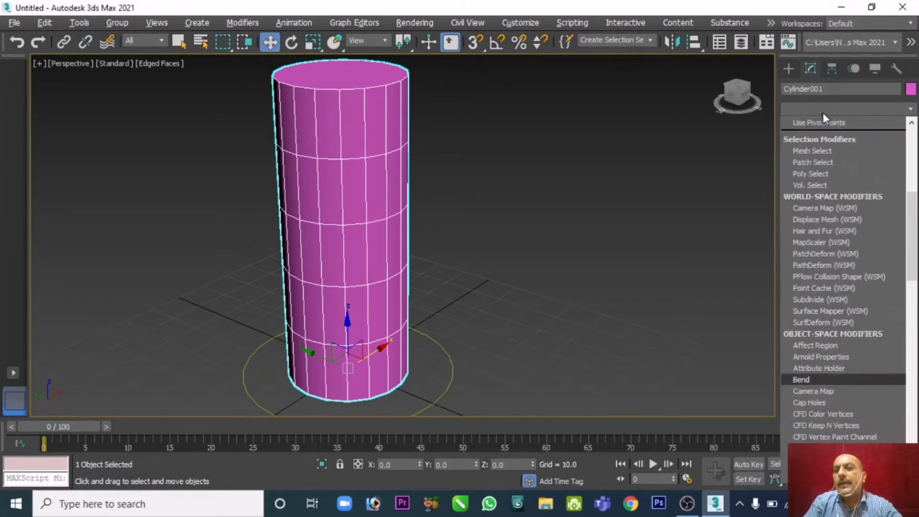
left_click(823, 122)
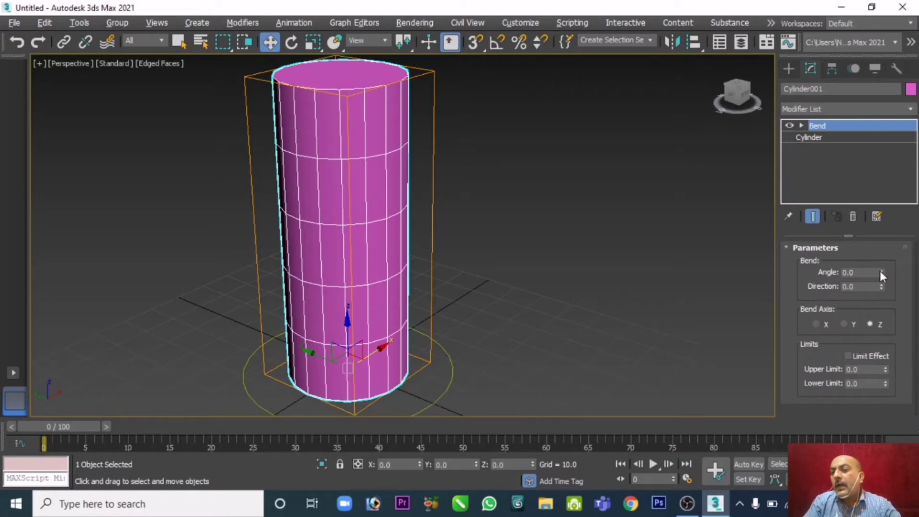
Try a bend angle of 21.5 on the cylinder, and undo it.
left_click_drag(879, 270, 857, 242)
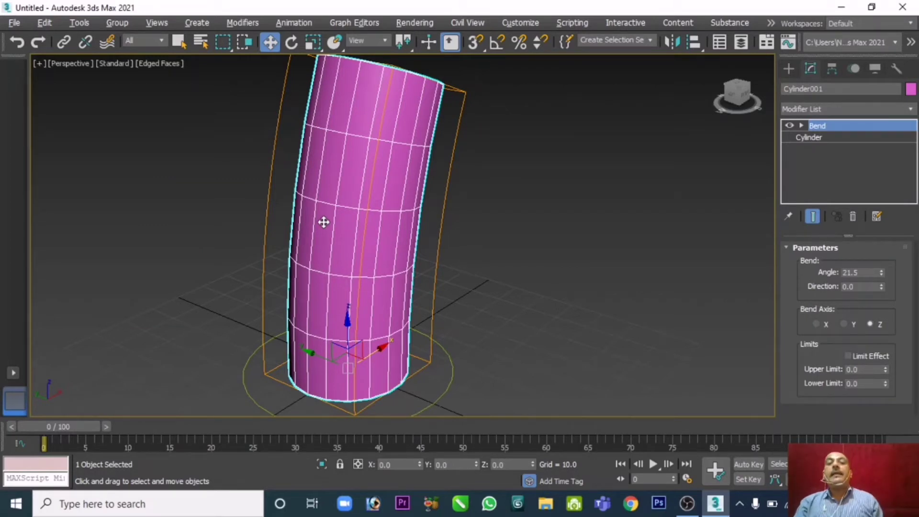
key("ctrl+z")
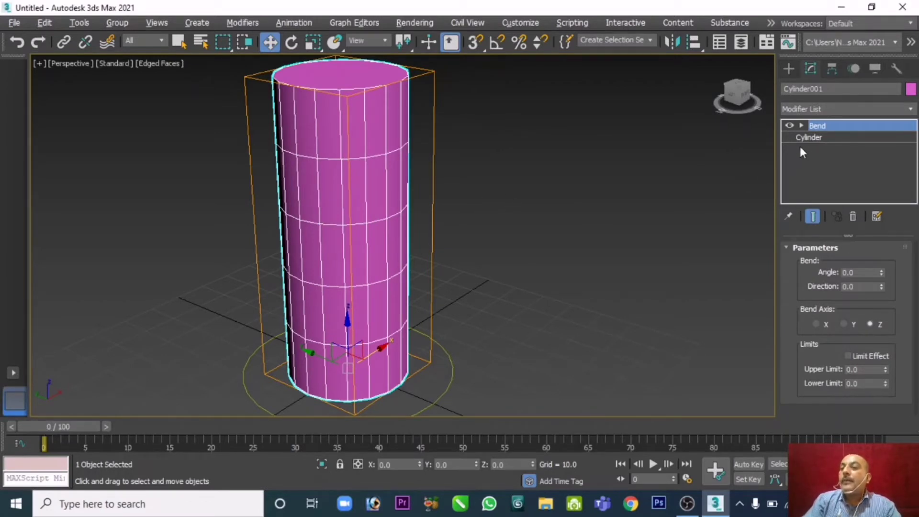
Select the circle at the cylinder's base and turn on Auto Key animation recording.
scroll(478, 225, "down", 3)
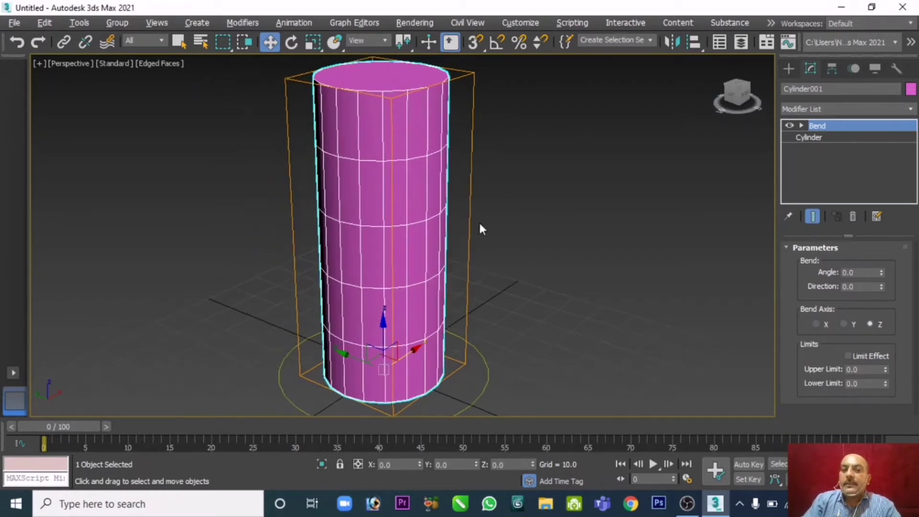
left_click(526, 338)
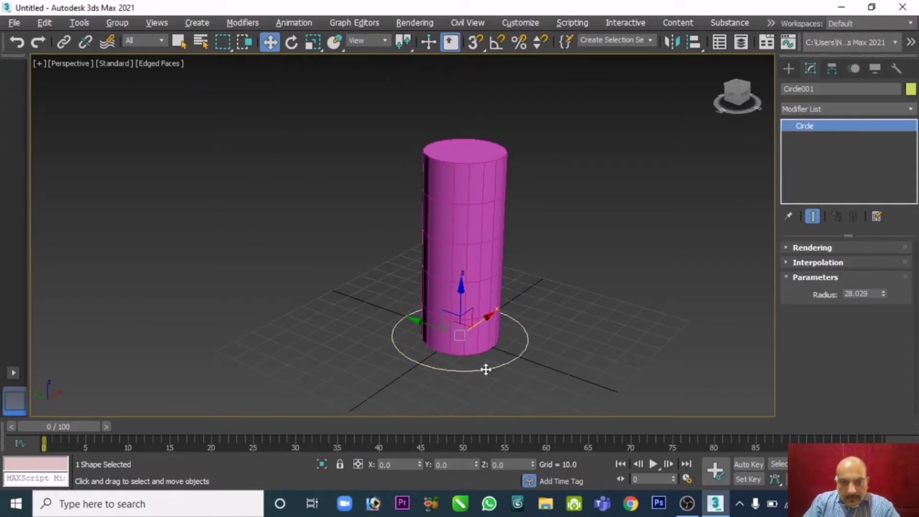
scroll(469, 295, "down", 5)
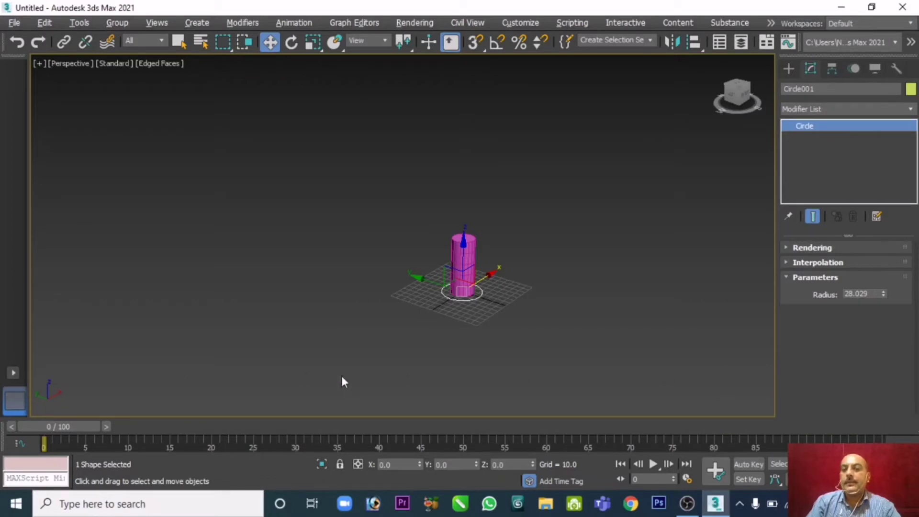
left_click(743, 465)
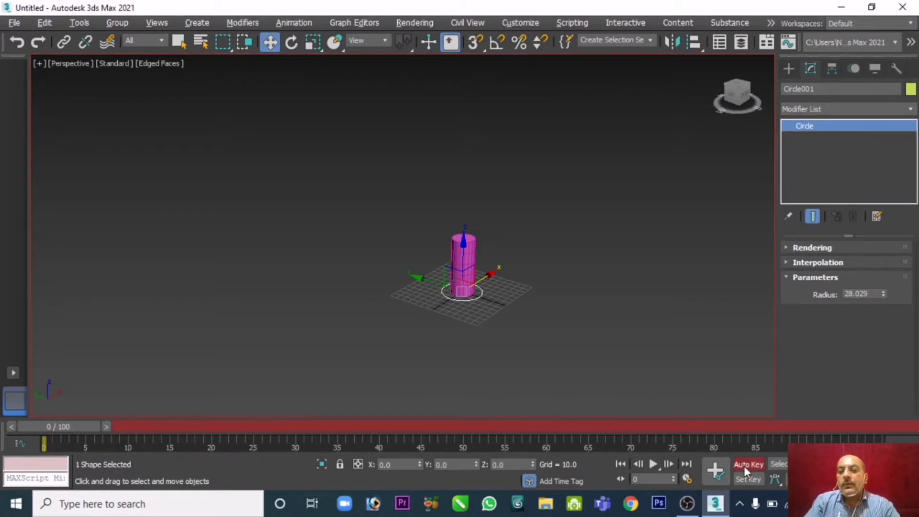
scroll(551, 344, "up", 4)
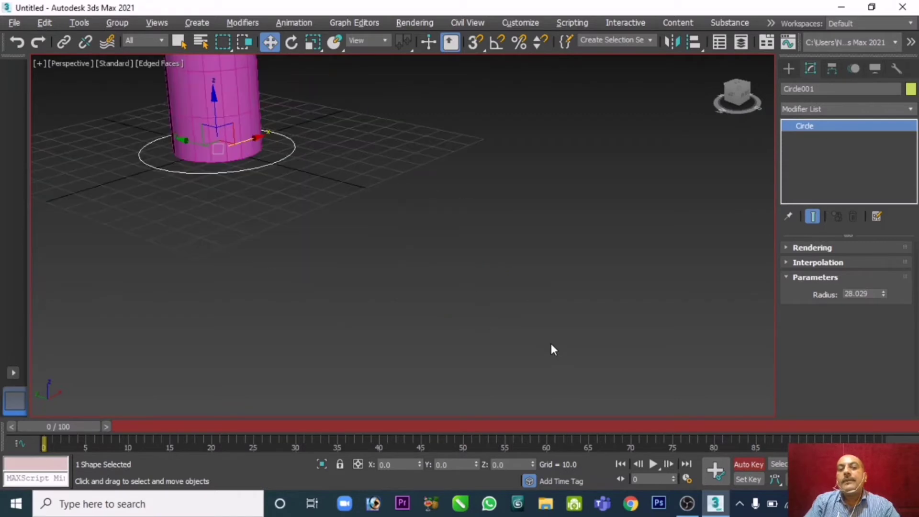
middle_click_drag(432, 276, 478, 345)
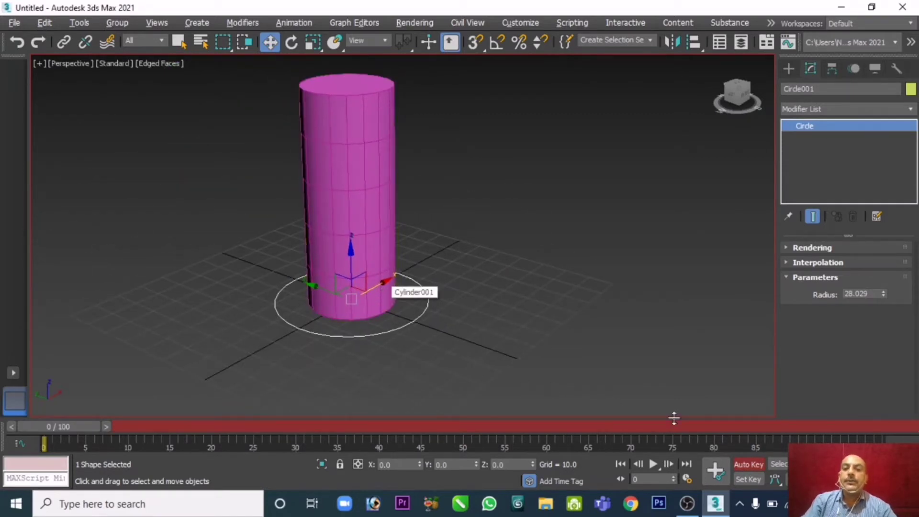
left_click_drag(99, 427, 43, 474)
key("w")
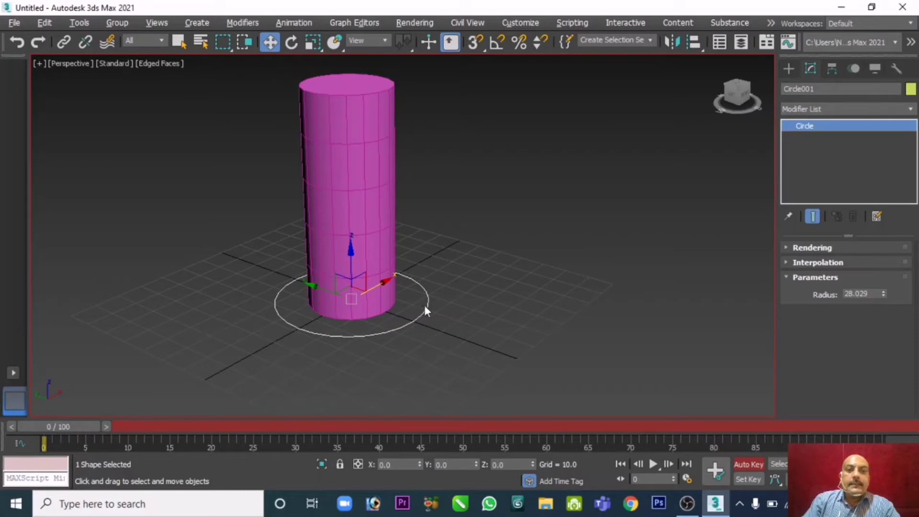
Move the circle along X to about -180.6 at frame 0 and create a position, rotation and scale key there.
middle_click_drag(425, 310, 459, 303)
scroll(485, 300, "down", 2)
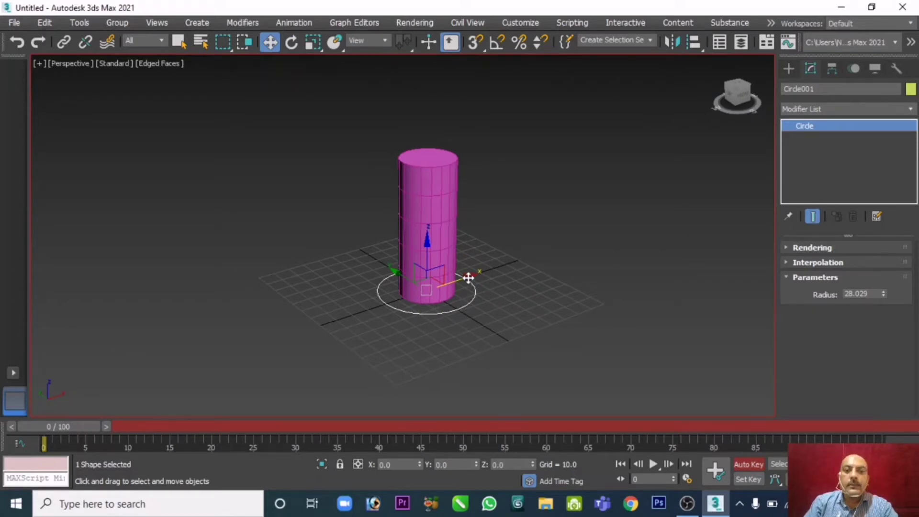
left_click_drag(468, 277, 123, 383)
right_click(95, 427)
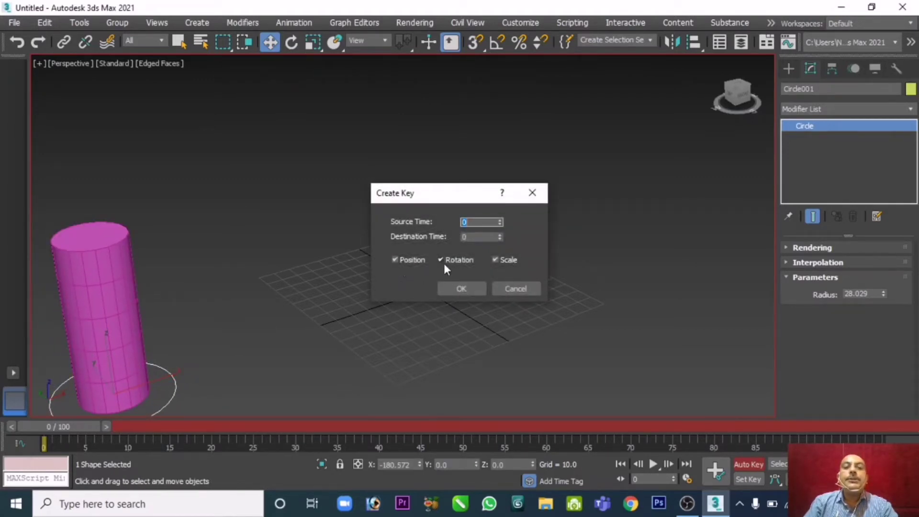
left_click(463, 289)
middle_click_drag(375, 320, 340, 332)
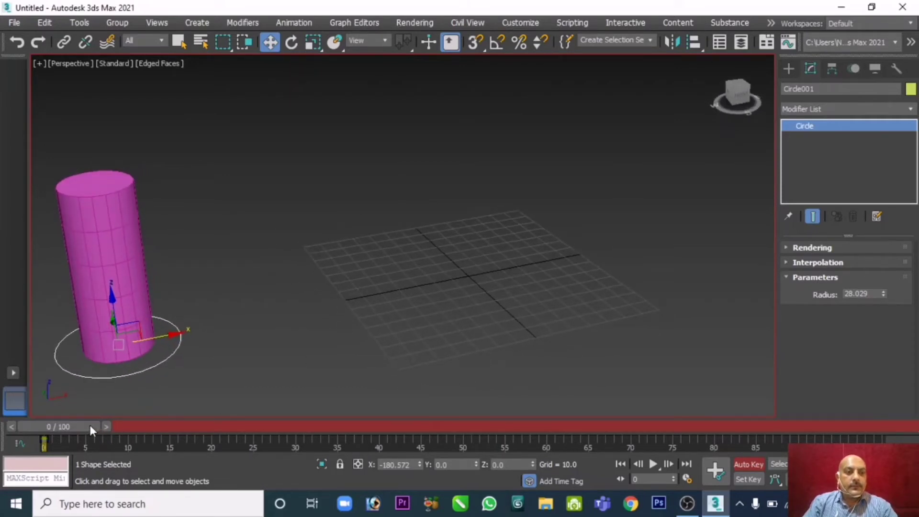
At frame 40, move the circle along X to about 162.7, create a position, rotation and scale key, and scrub through the motion.
left_click_drag(90, 424, 409, 418)
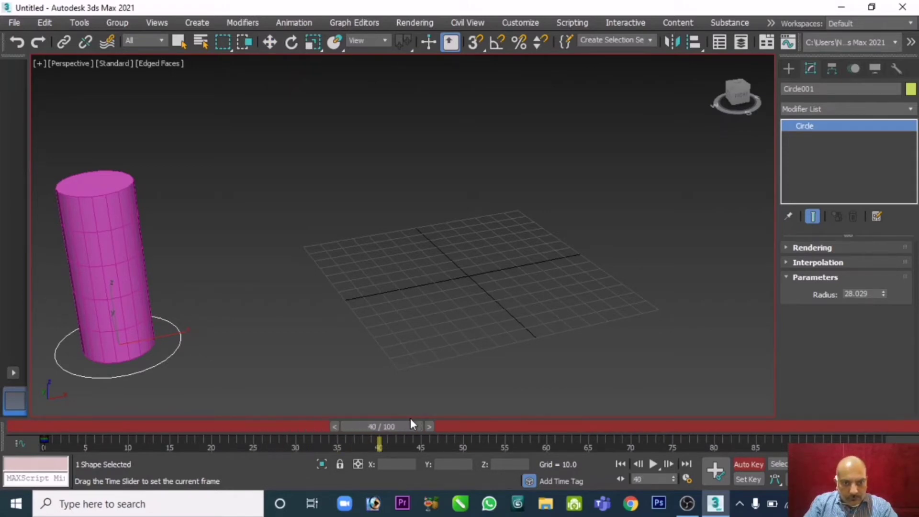
key("w")
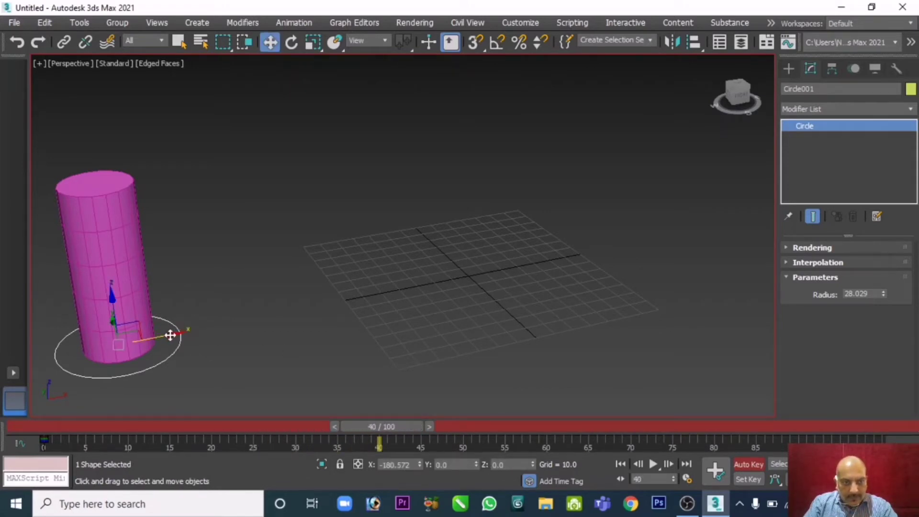
left_click_drag(170, 335, 763, 199)
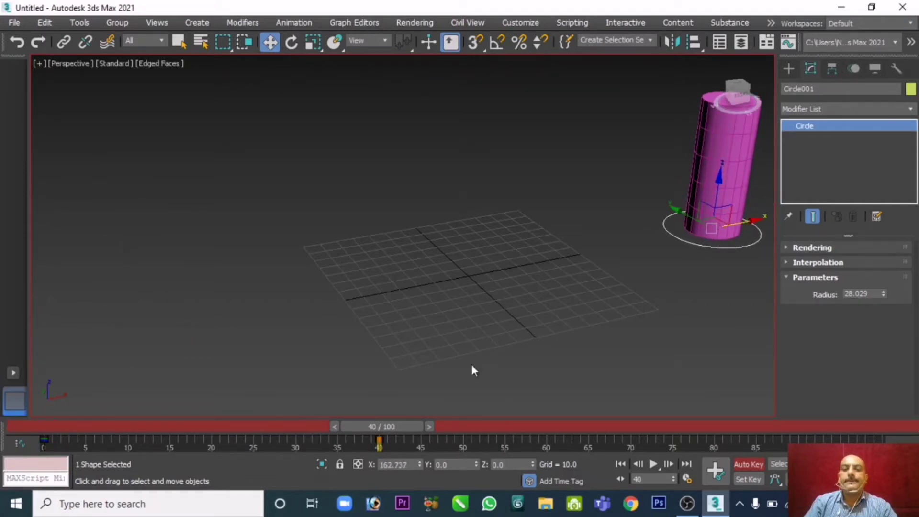
right_click(414, 426)
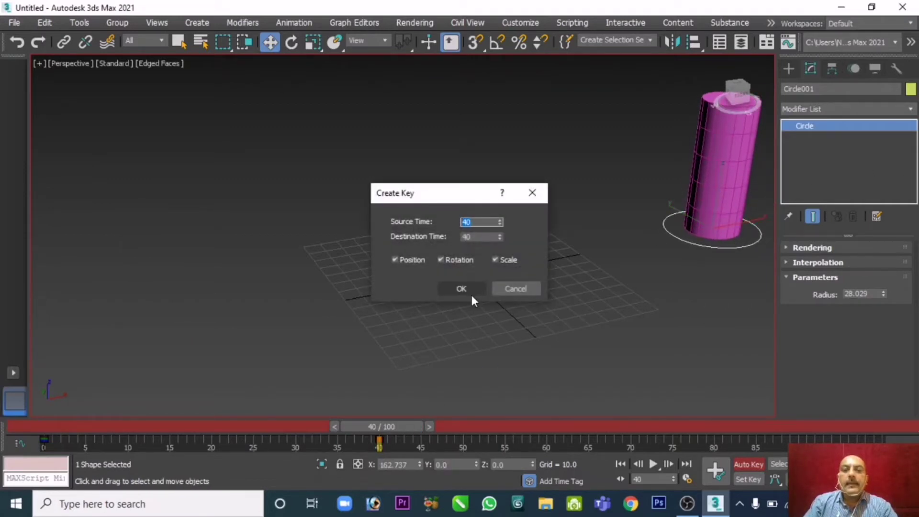
left_click(470, 292)
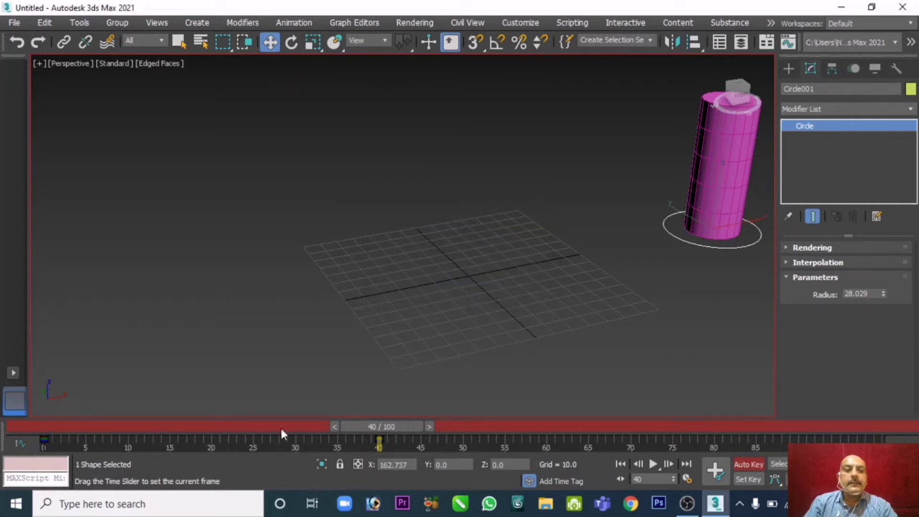
left_click_drag(281, 429, 417, 428)
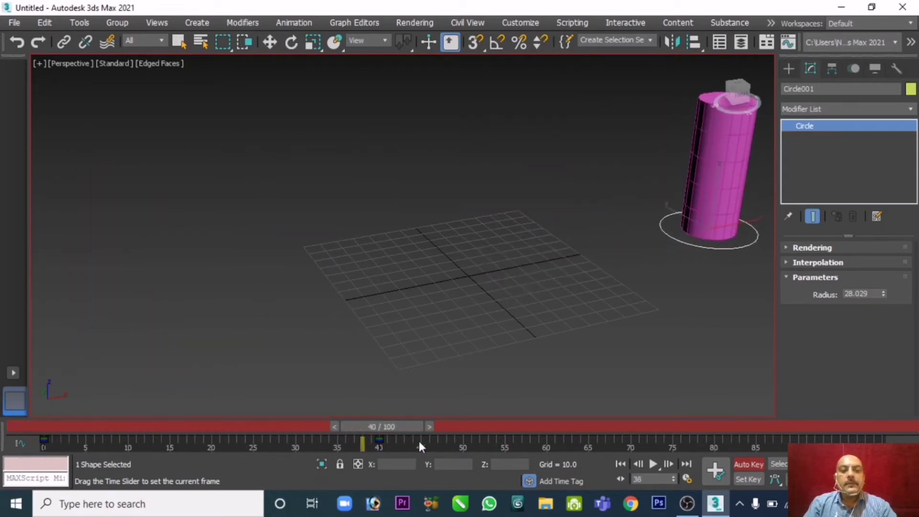
key("w")
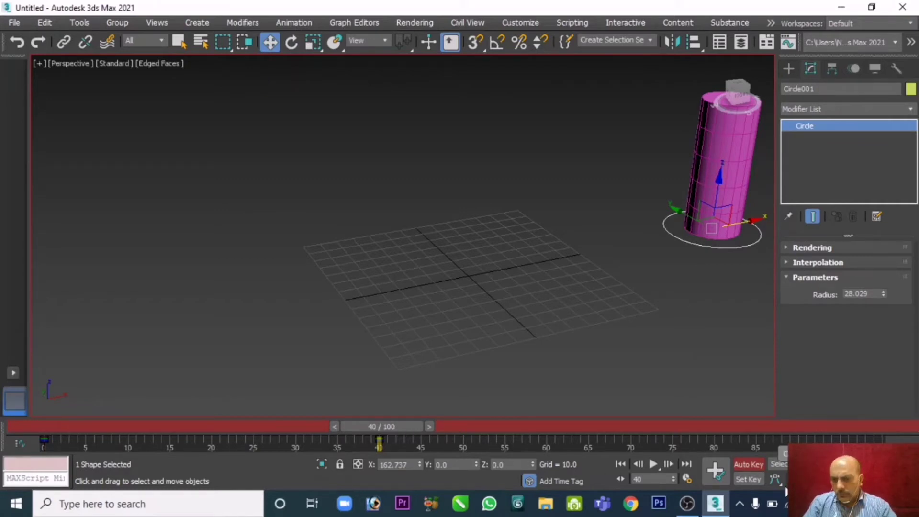
Set the animation's end time to 40 in the time configuration.
left_click(688, 479)
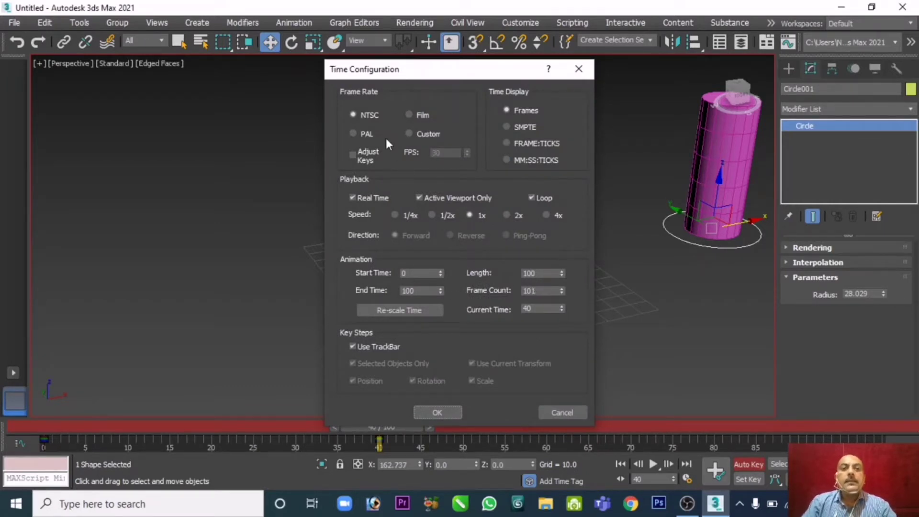
double_click(420, 273)
double_click(421, 291)
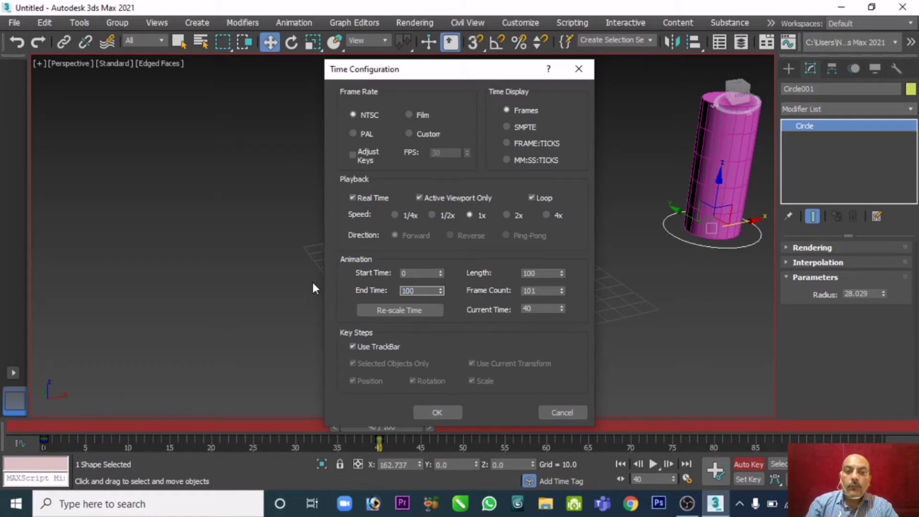
key("Num_Lock")
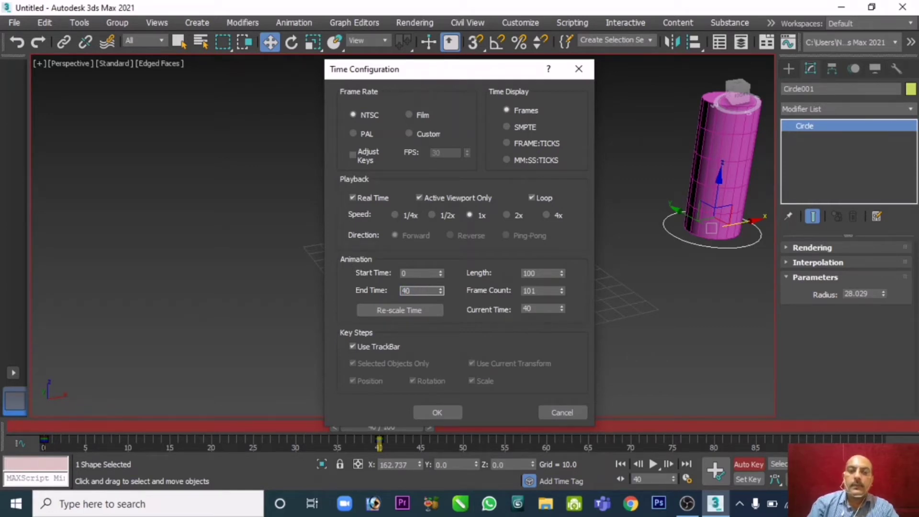
left_click(438, 411)
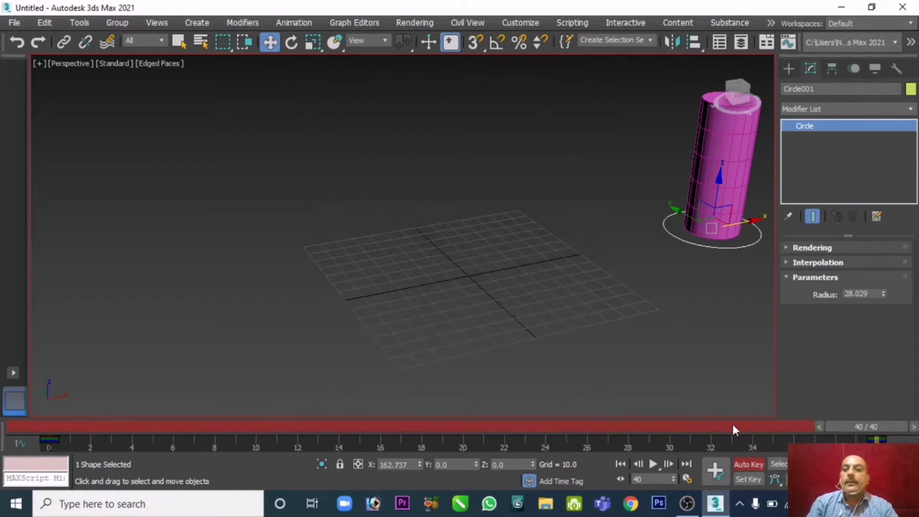
Play the circle and cylinder's movement from frame 0 to check its speed, and stop the playback.
left_click_drag(838, 429, 57, 426)
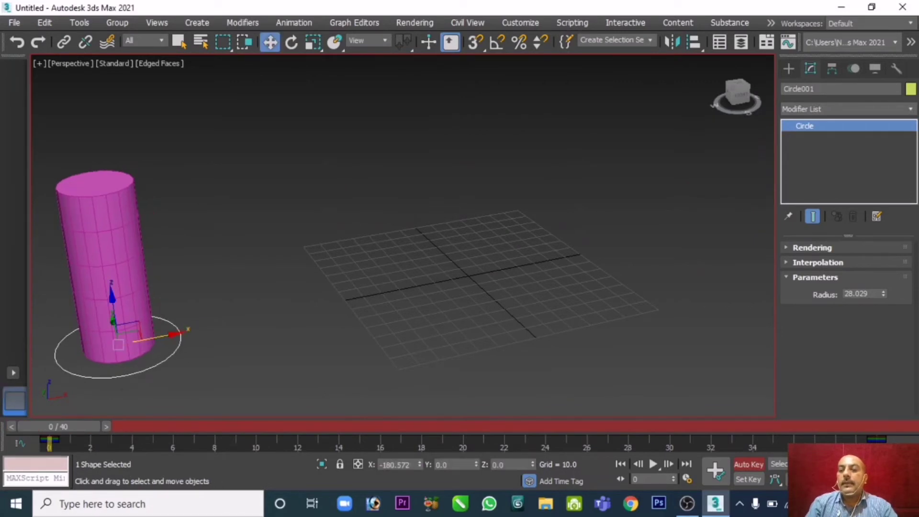
left_click(653, 464)
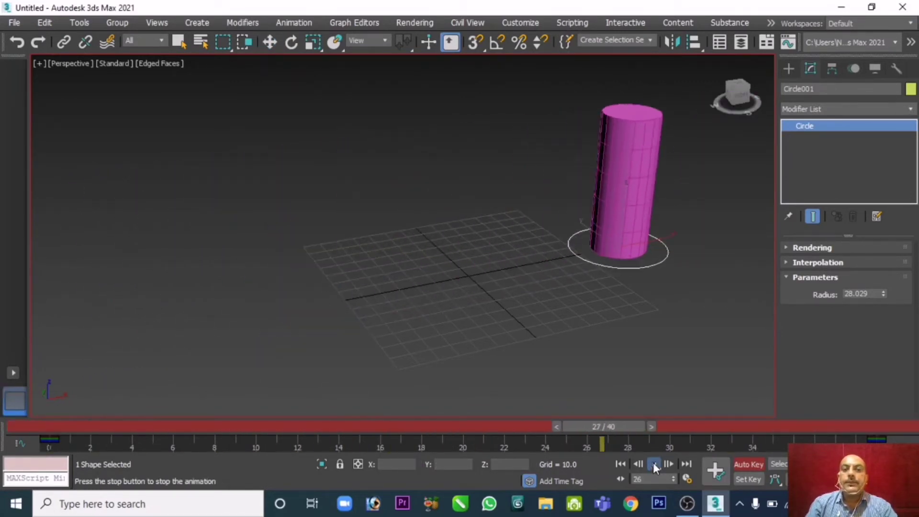
left_click(652, 462)
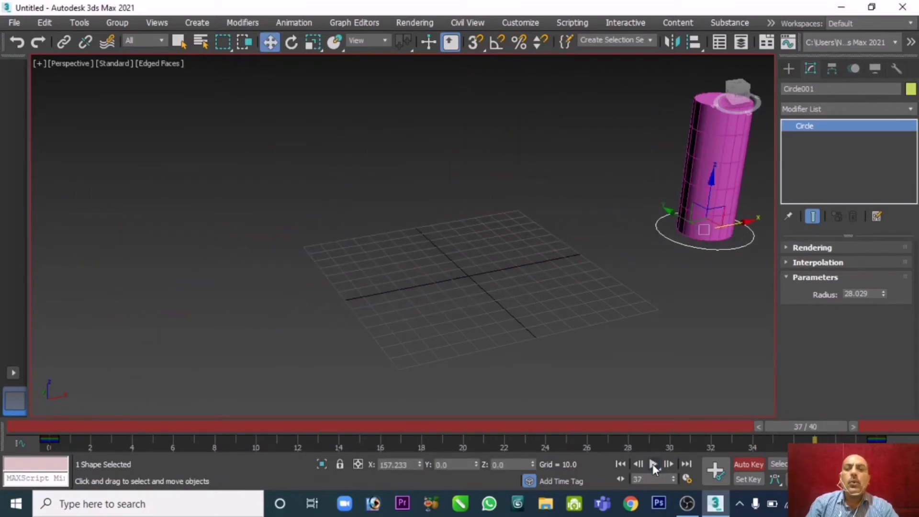
Move the circle's final animation key to frame 20, and play the faster motion from frame 0.
mouse_move(877, 439)
left_mouse_down()
mouse_move(506, 439)
mouse_move(876, 439)
left_mouse_up()
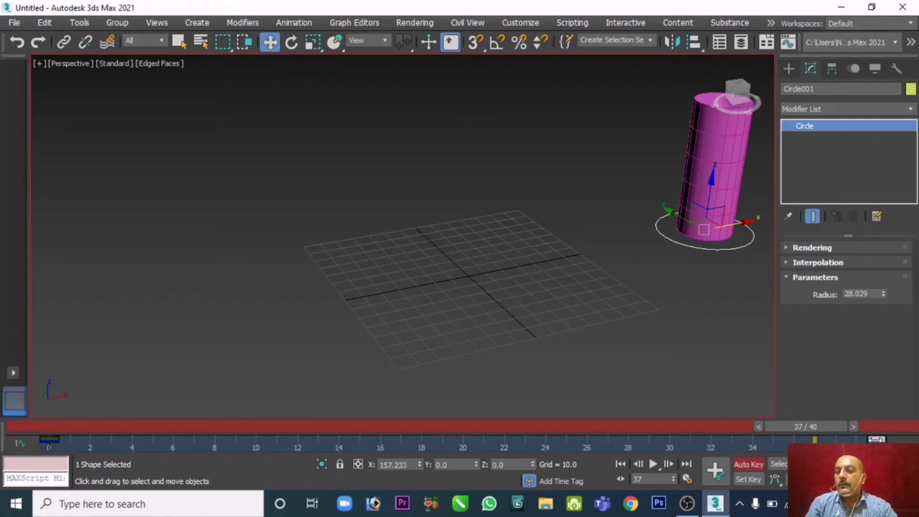
left_click_drag(876, 439, 470, 455)
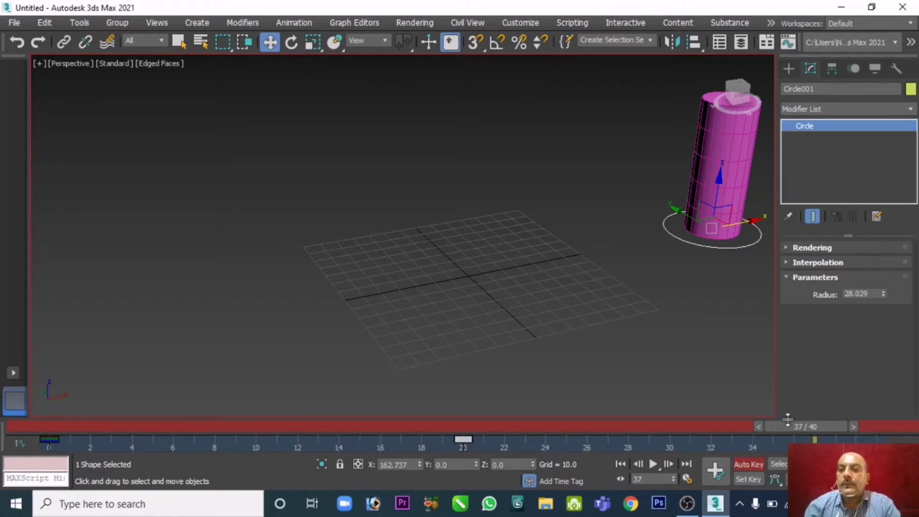
left_click_drag(771, 427, 53, 428)
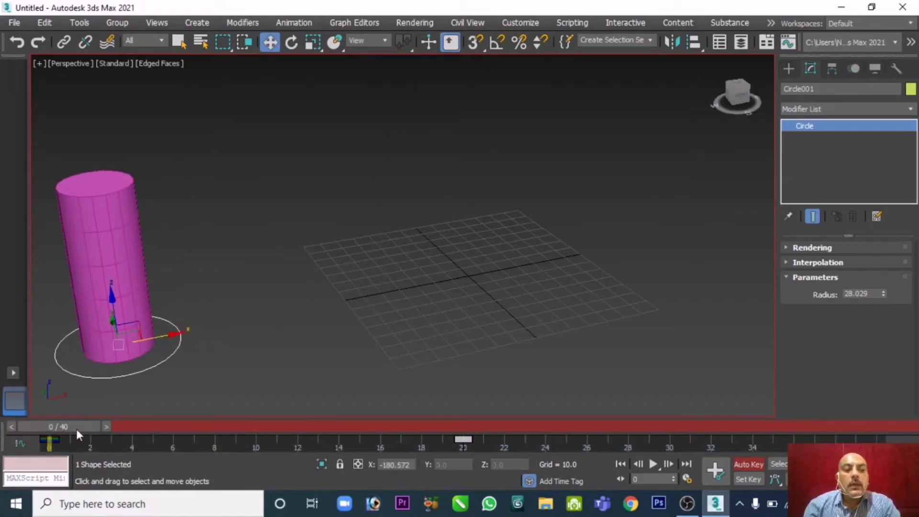
left_click(653, 464)
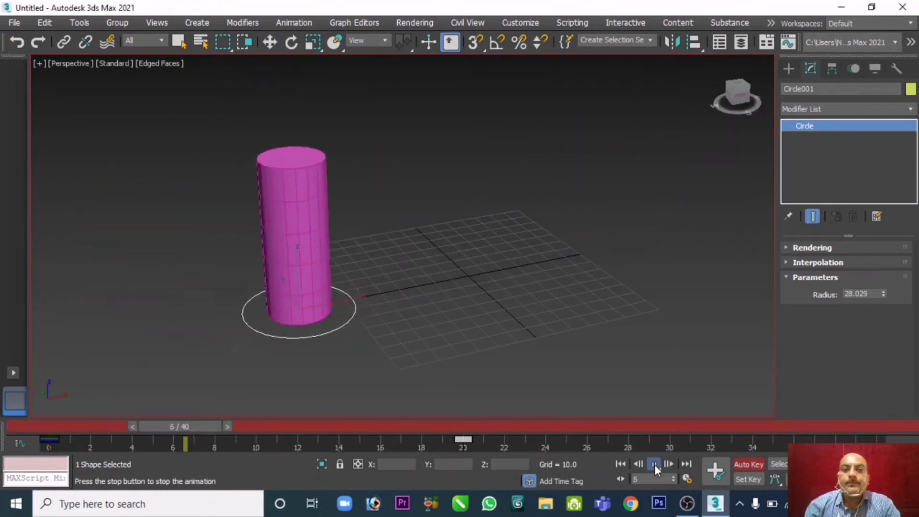
left_click(653, 465)
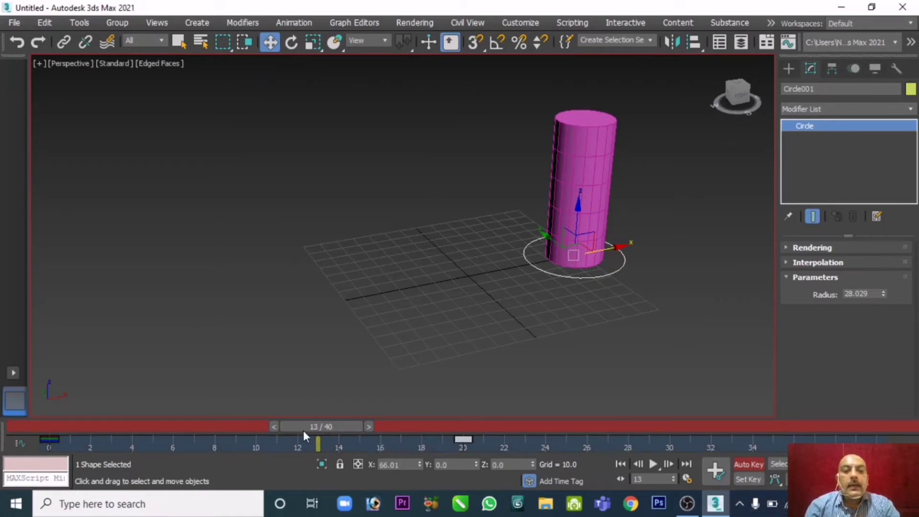
Set the animation's end time to 20, deselect the circle, and play the shortened animation.
left_click_drag(315, 422, 455, 424)
key("w")
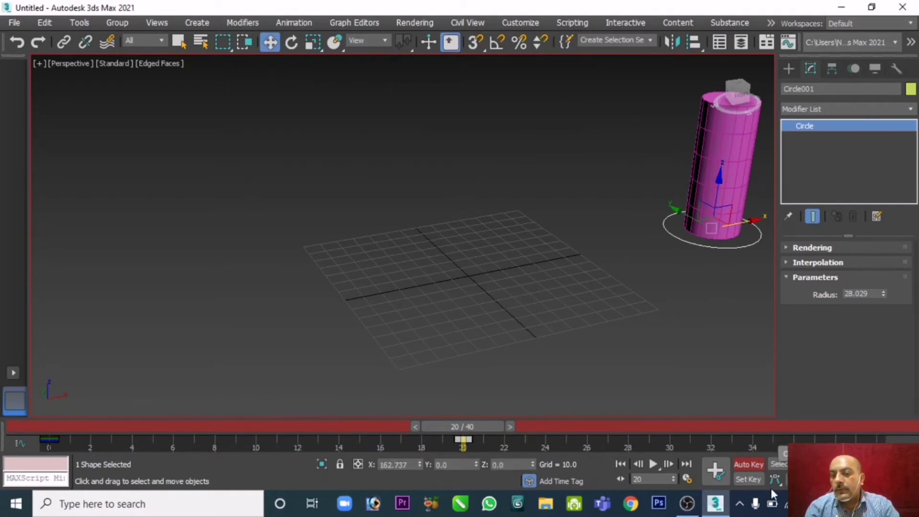
left_click(686, 479)
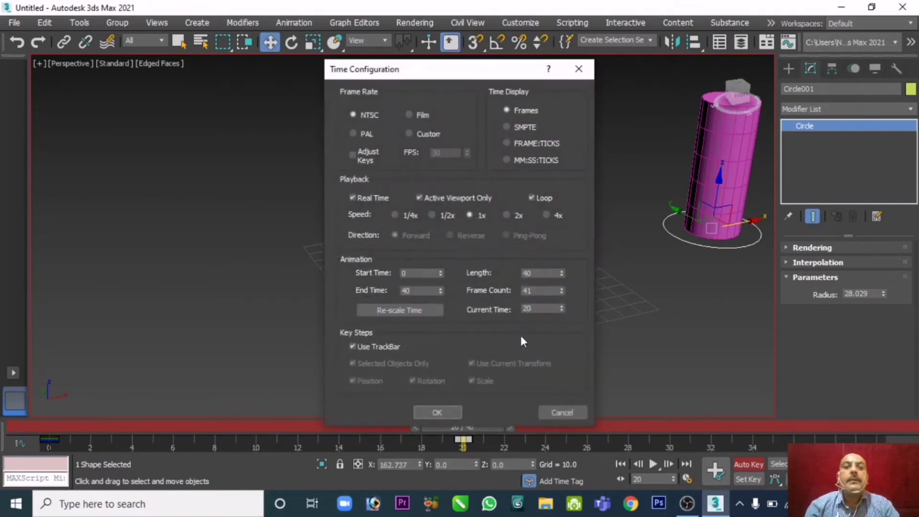
double_click(425, 291)
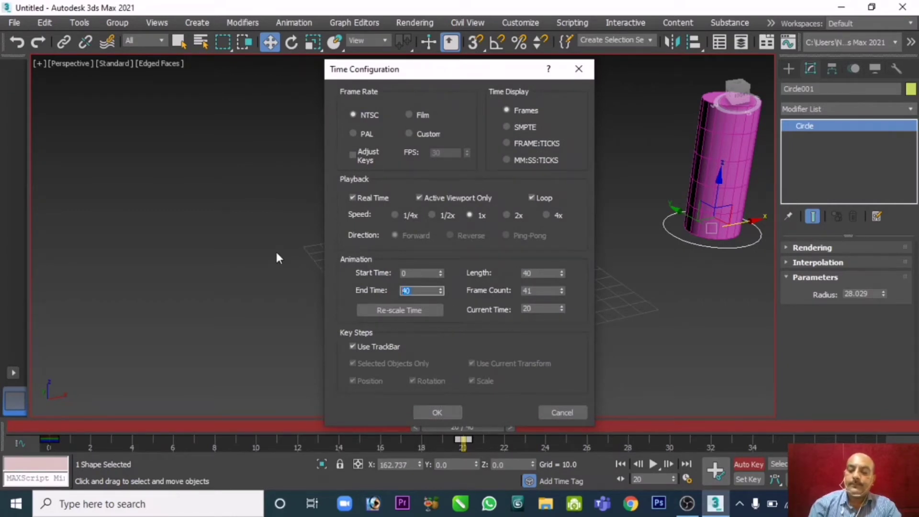
type("20")
key("Return")
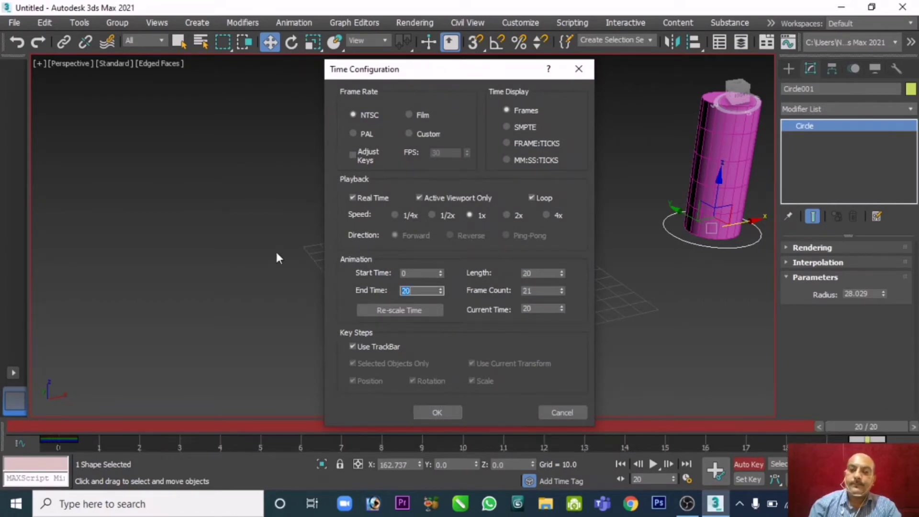
left_click(437, 413)
left_click(553, 365)
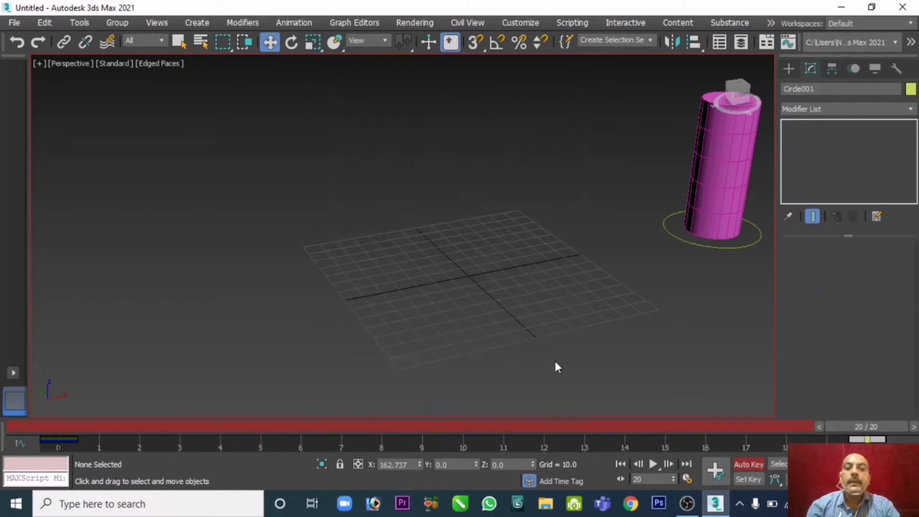
left_click(655, 465)
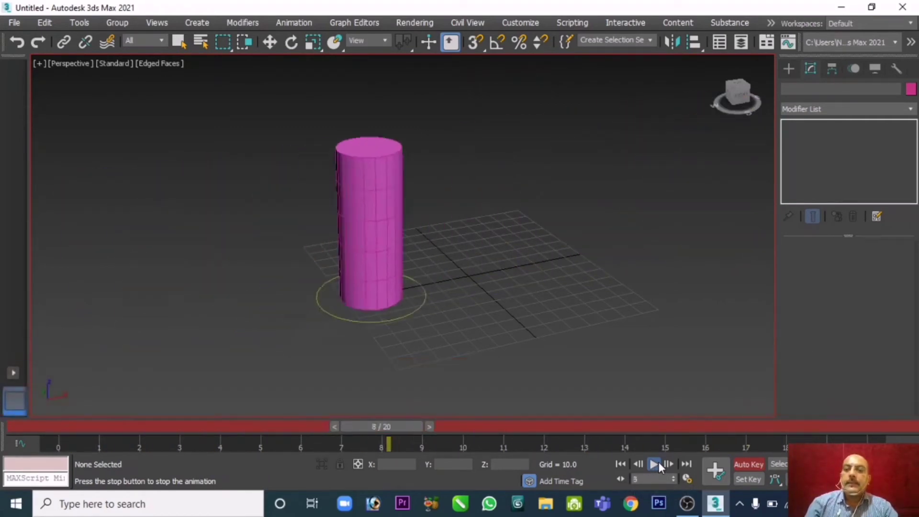
Stop the animation playback, show the safe frame in the Perspective view, and return to frame 0.
left_click(655, 464)
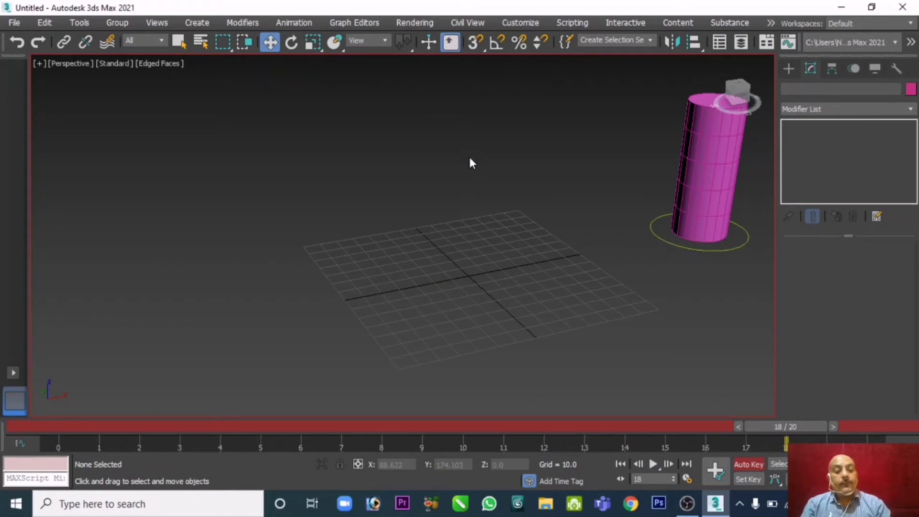
key("shift+f")
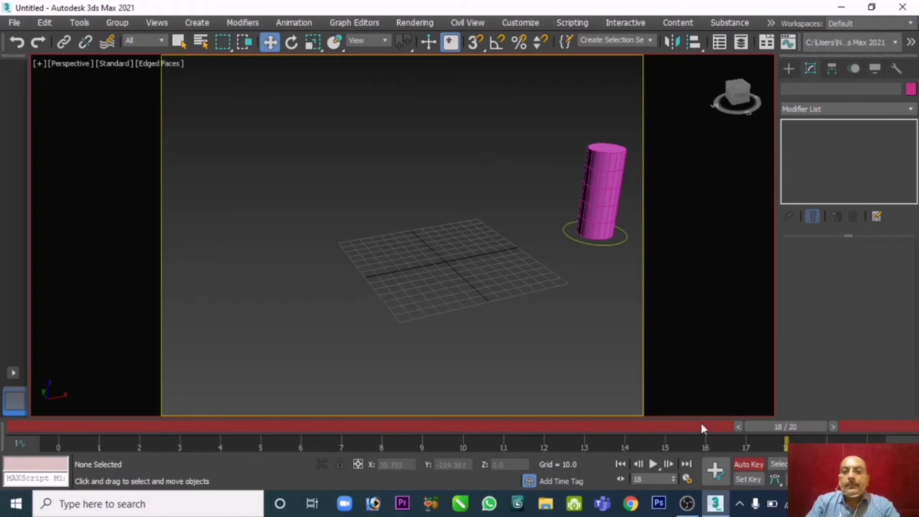
left_click(620, 464)
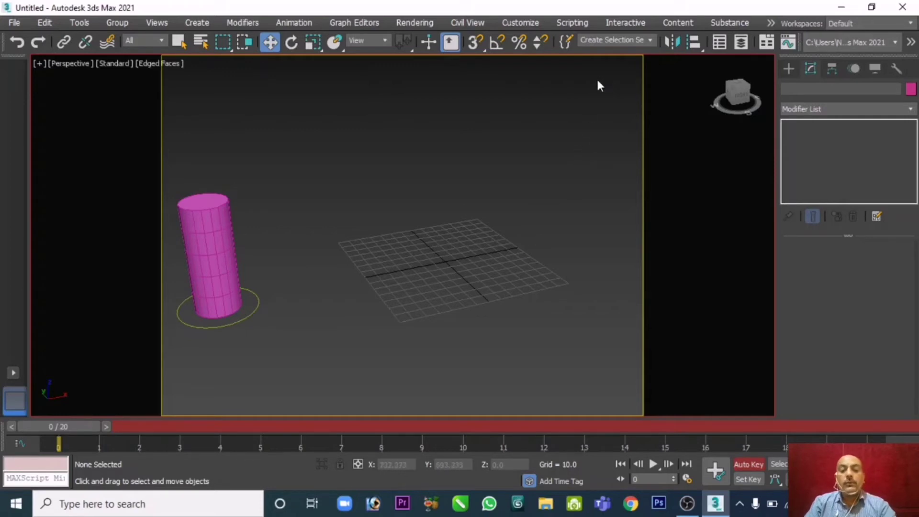
Set the render time output to the active time segment and the output size to 320x240 in the render setup.
key("F10")
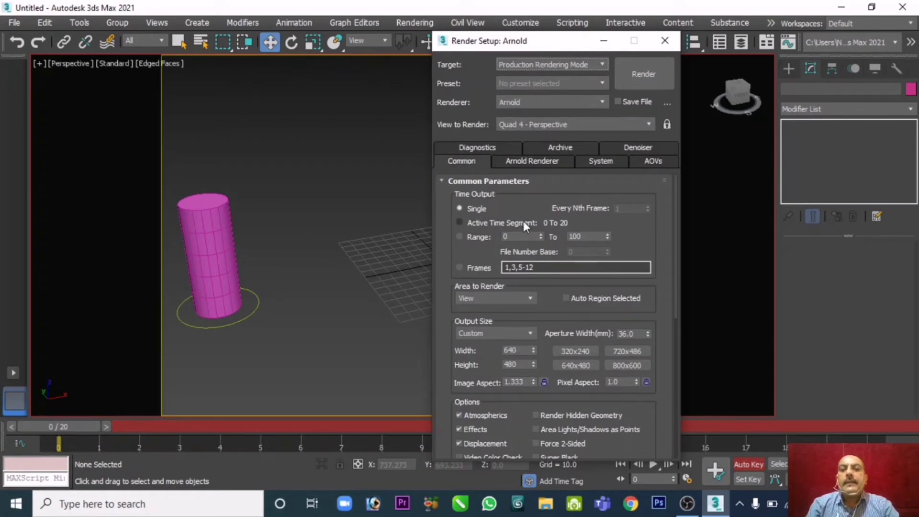
left_click(460, 223)
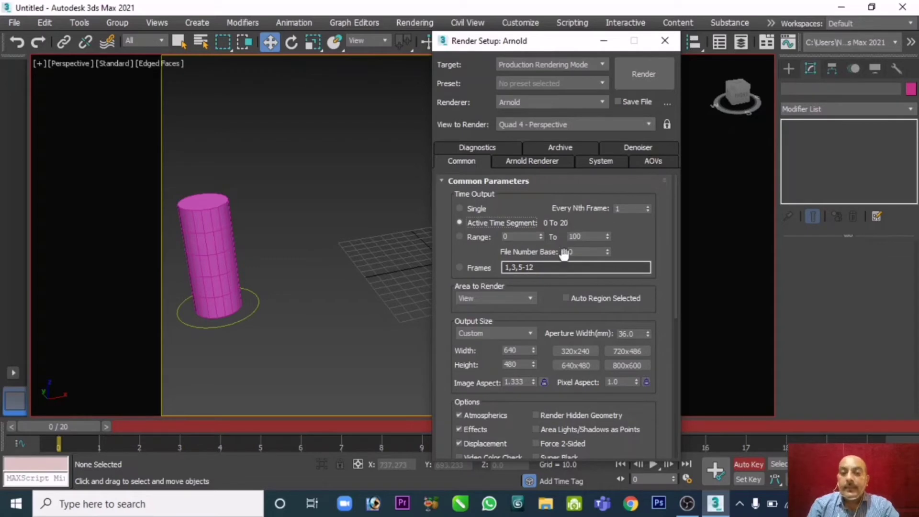
left_click(582, 356)
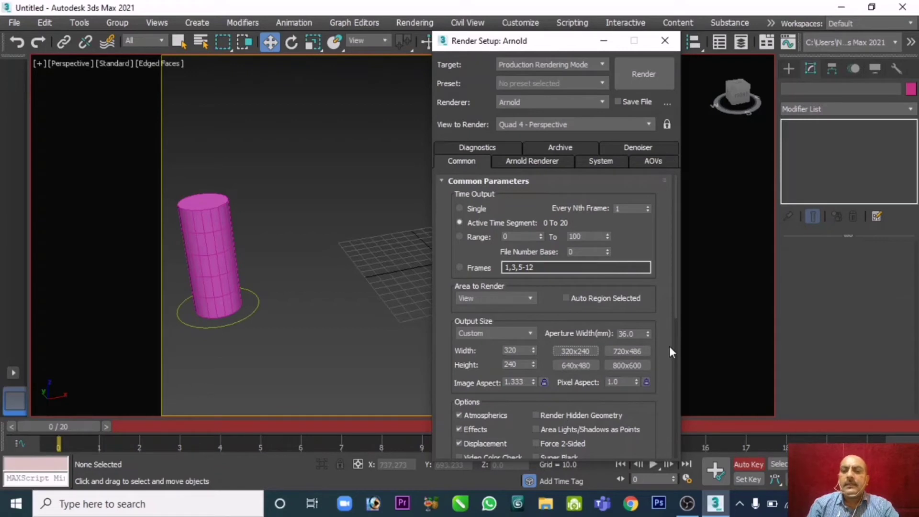
Set the render output to an AVI file named test_anim in the renderoutput folder, compressed with DV Video Encoder.
scroll(674, 316, "down", 5)
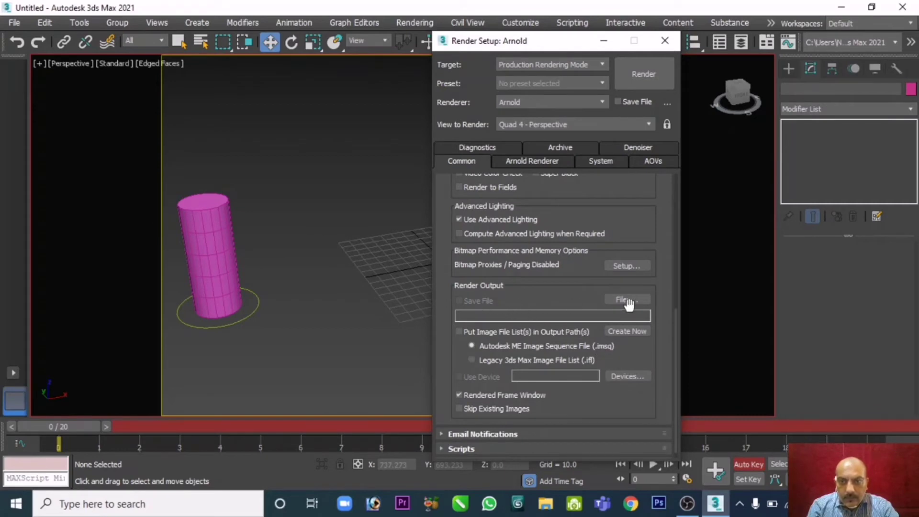
left_click(627, 299)
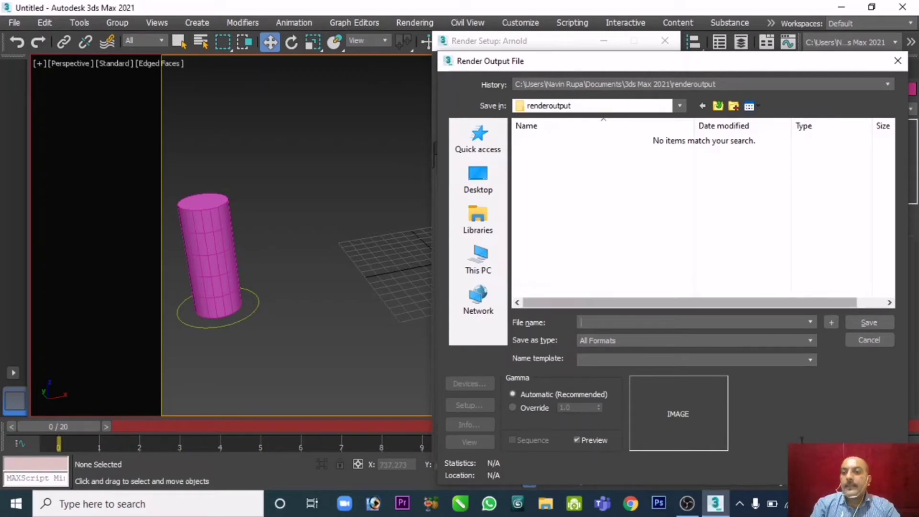
left_click(868, 340)
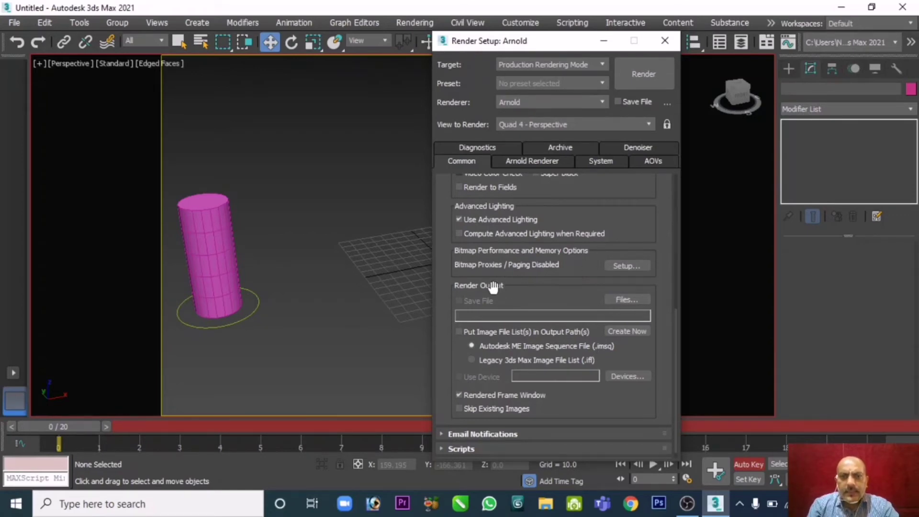
left_click(609, 297)
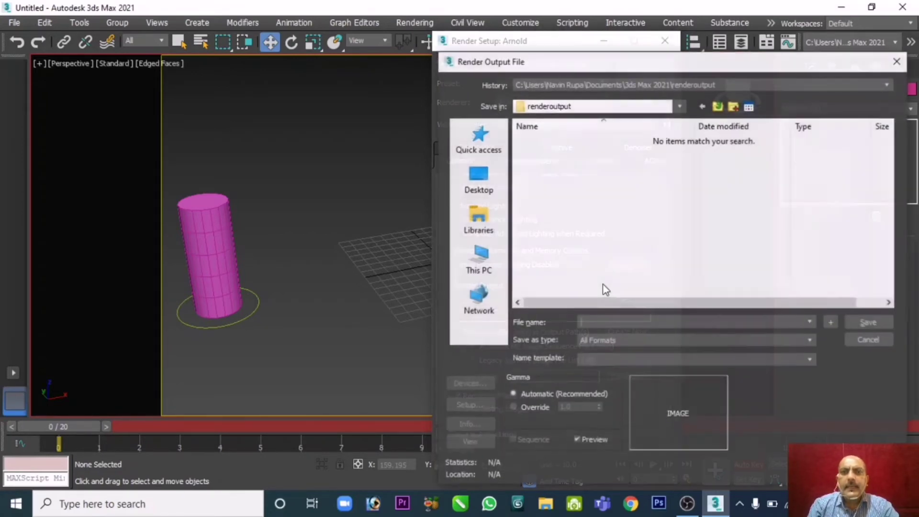
left_click_drag(563, 66, 431, 68)
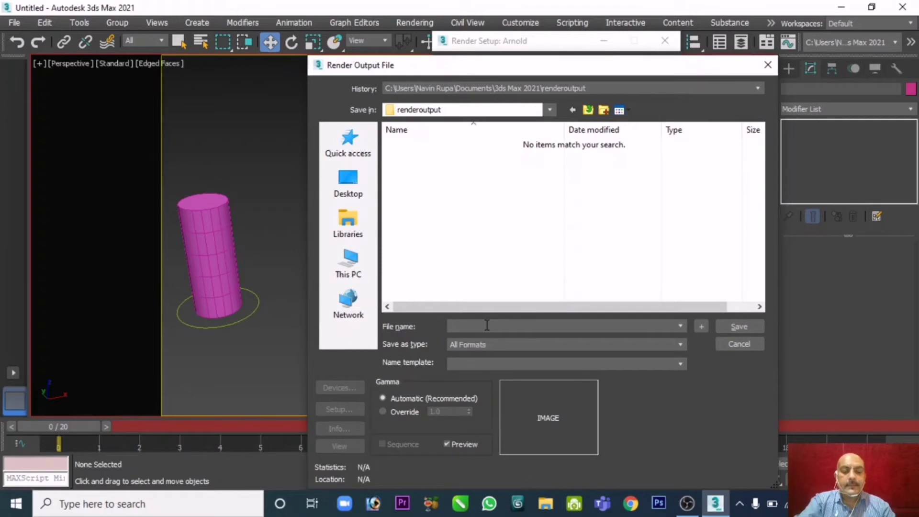
type("test_anim")
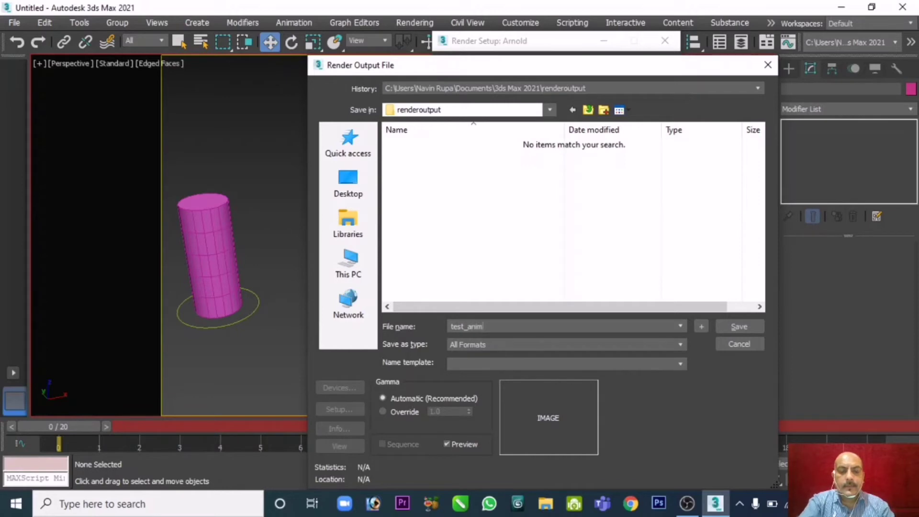
left_click(478, 348)
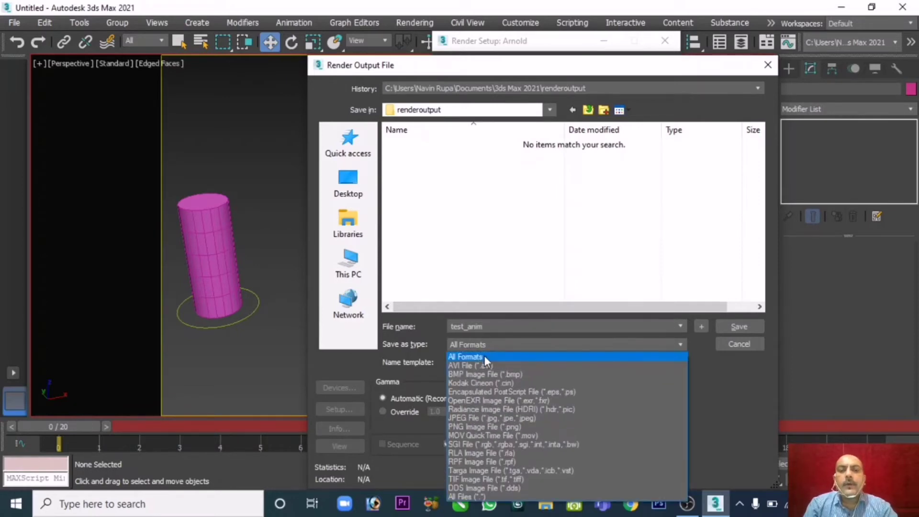
left_click(484, 363)
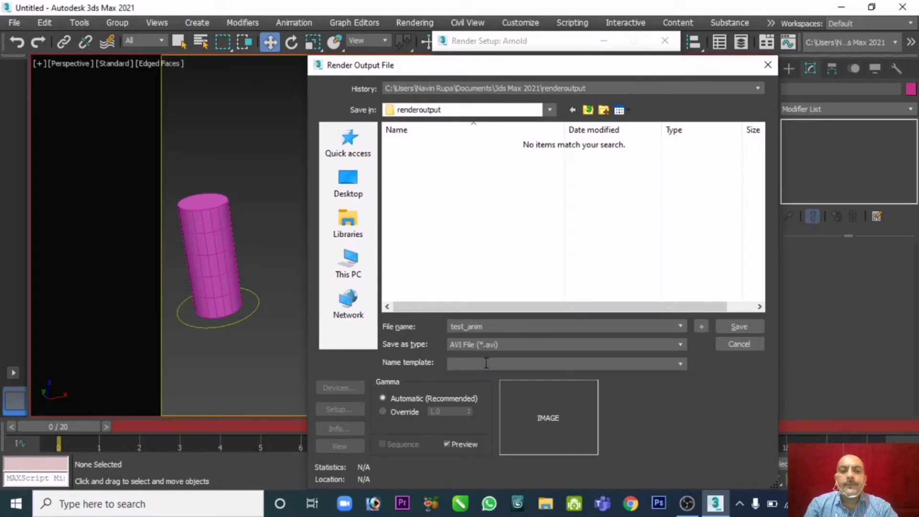
left_click(729, 330)
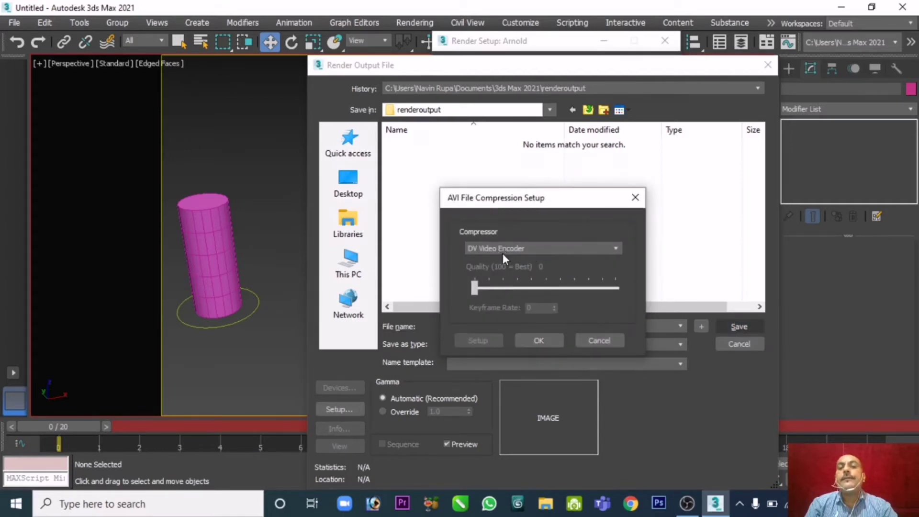
left_click(538, 341)
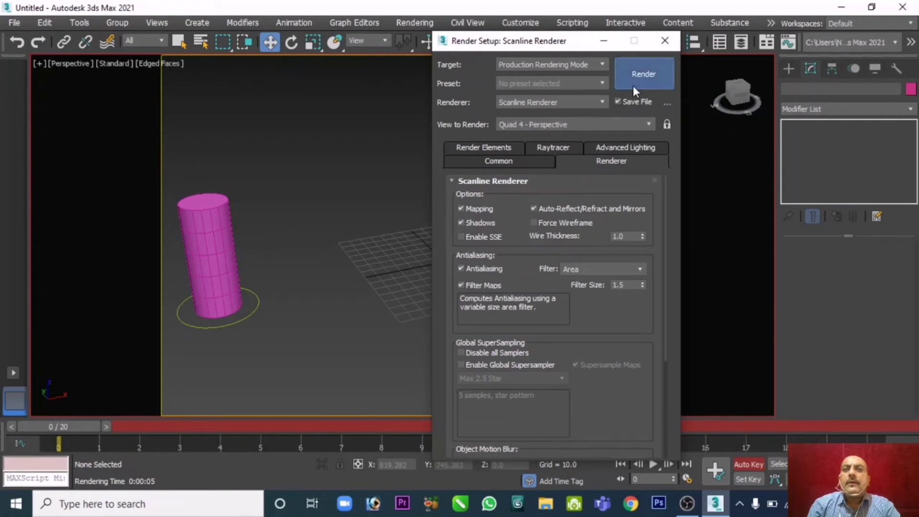
Render the animation with the Scanline Renderer and close the rendered frame window.
left_click(633, 86)
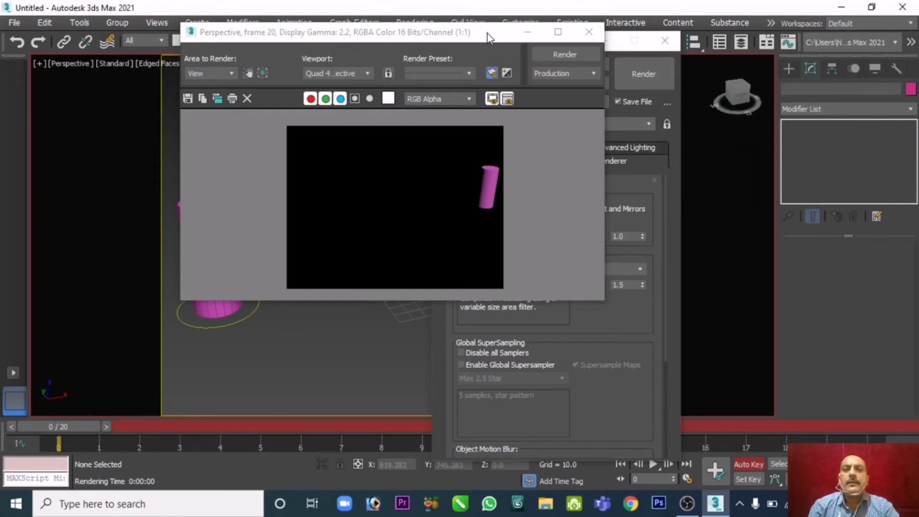
left_click_drag(487, 33, 605, 69)
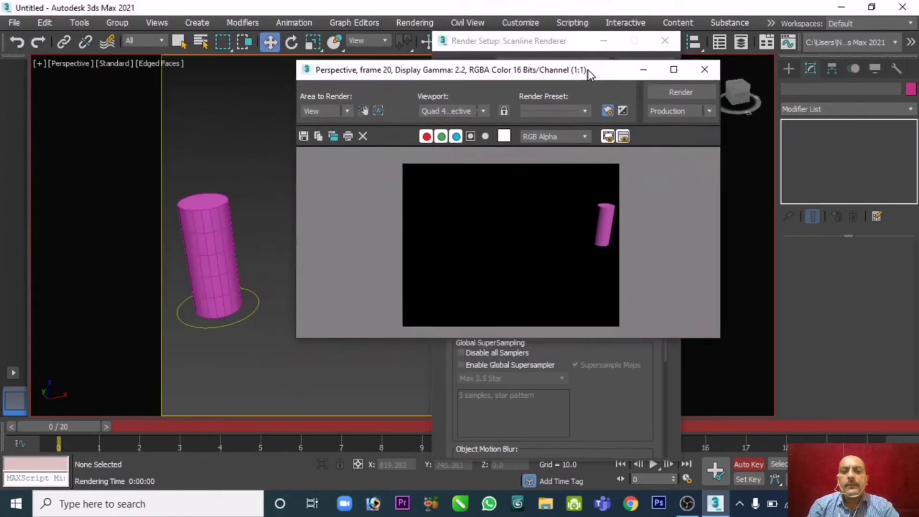
left_click(709, 69)
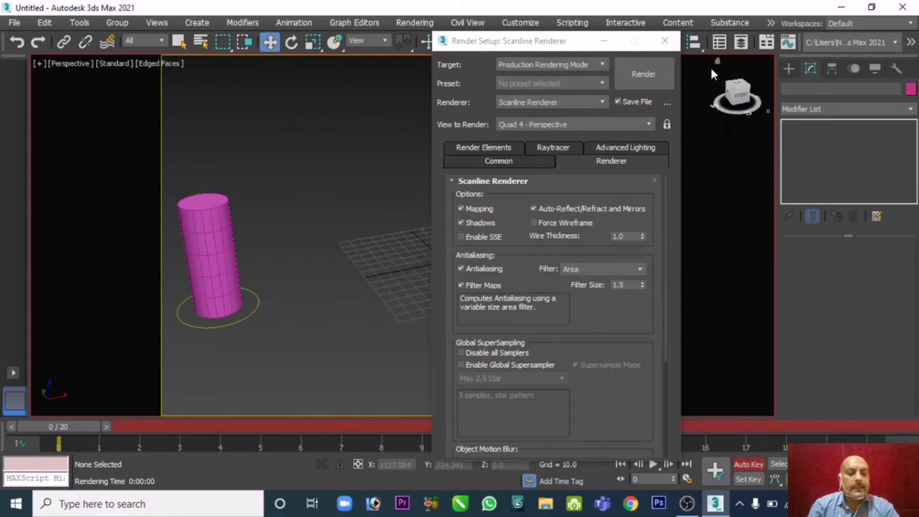
Switch to File Explorer and open test_anim.avi from the renderoutput folder inside Documents > 3ds Max 2021.
key("super+e")
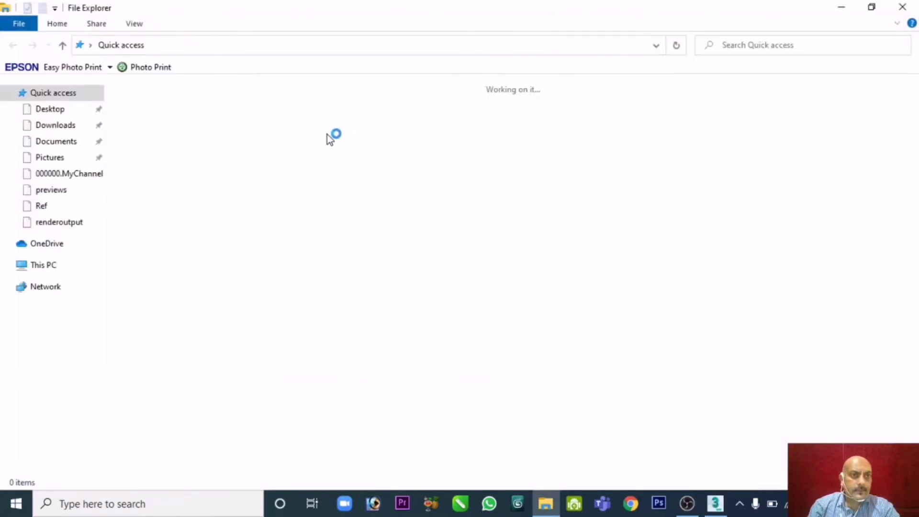
left_click(71, 145)
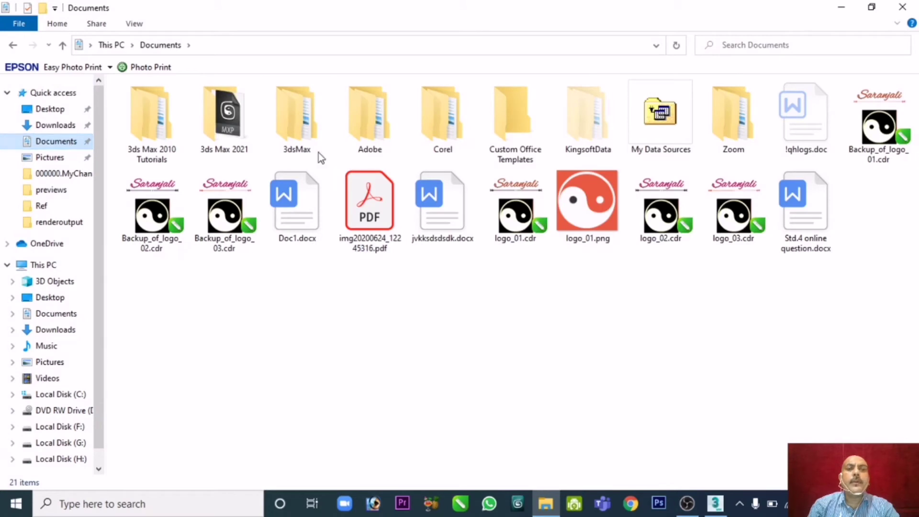
double_click(218, 136)
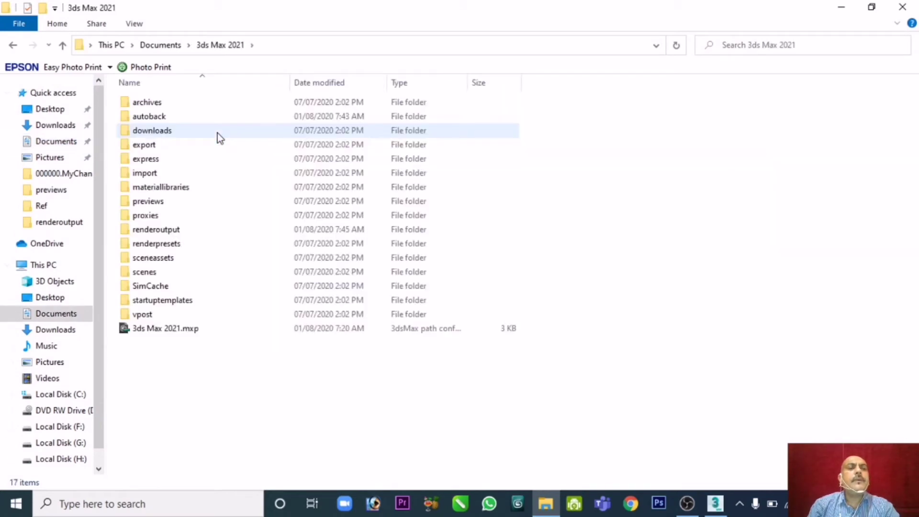
double_click(174, 231)
double_click(151, 115)
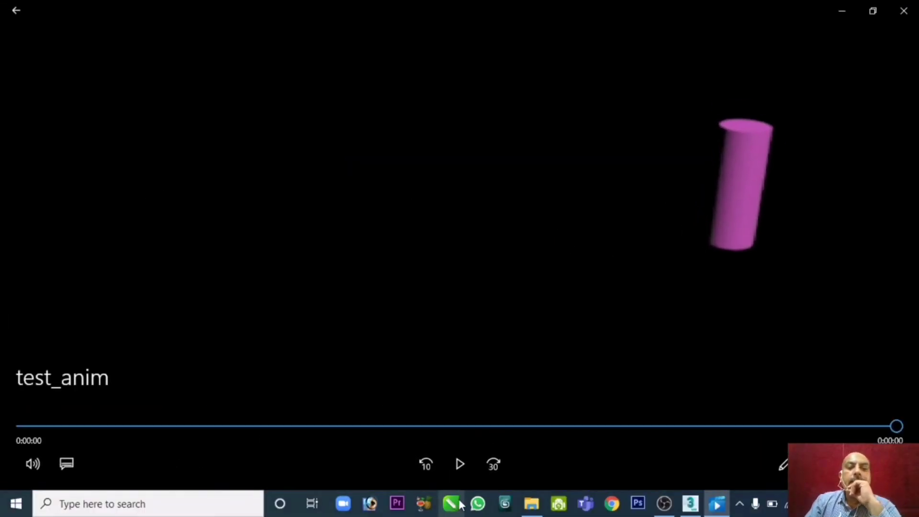
Replay the rendered test_anim video several times to examine the cylinder's motion.
left_click(464, 467)
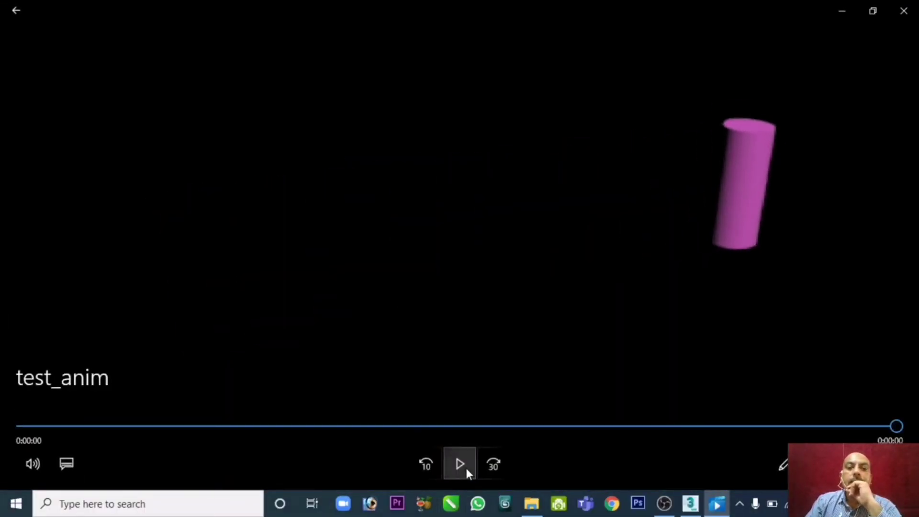
left_click(465, 466)
left_click(467, 467)
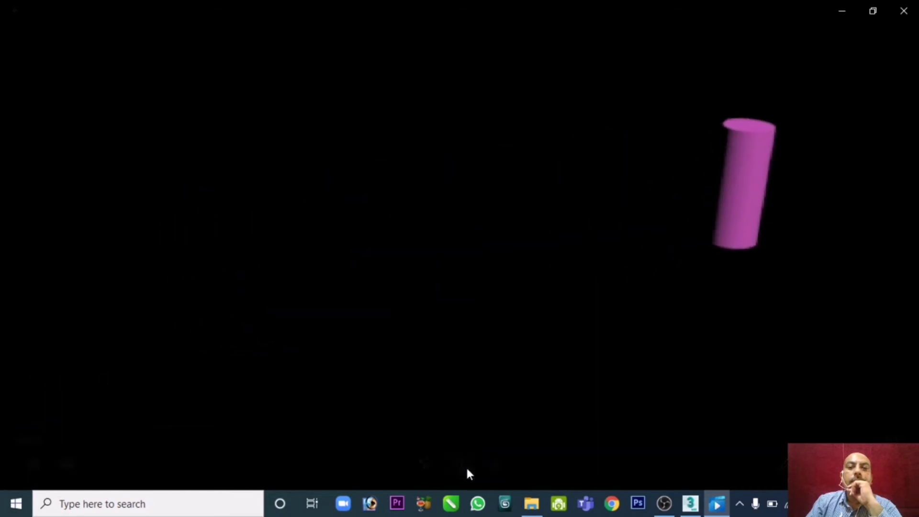
left_click(467, 467)
left_click(467, 464)
left_click(468, 466)
left_click(469, 464)
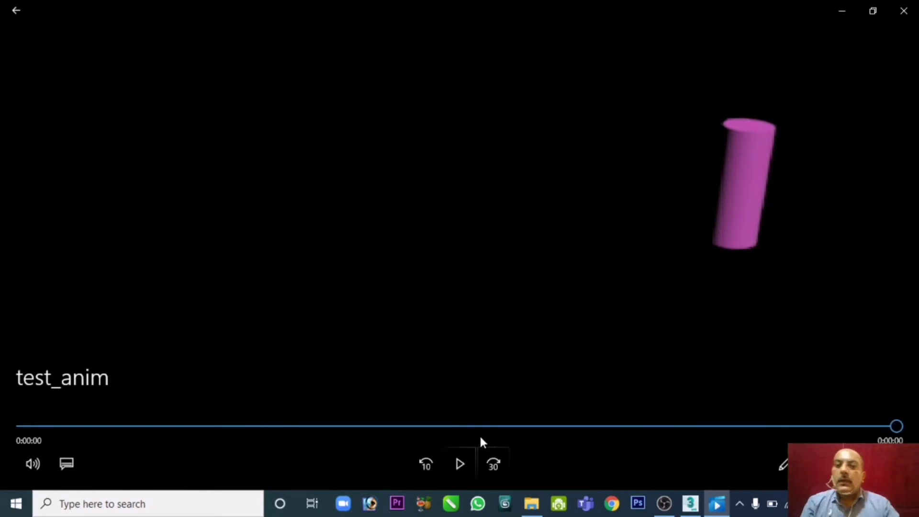
left_click(465, 455)
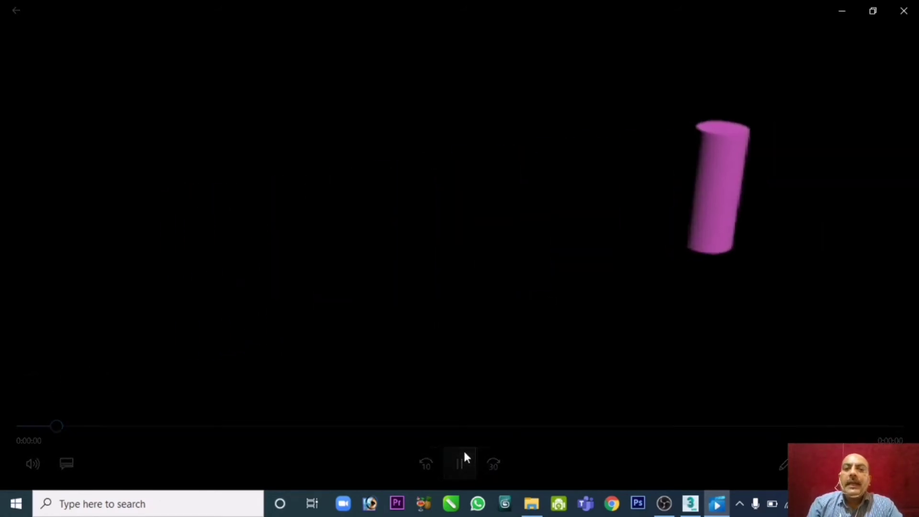
Close the video player and the renderoutput folder, and close the render setup in 3ds Max.
left_click(911, 18)
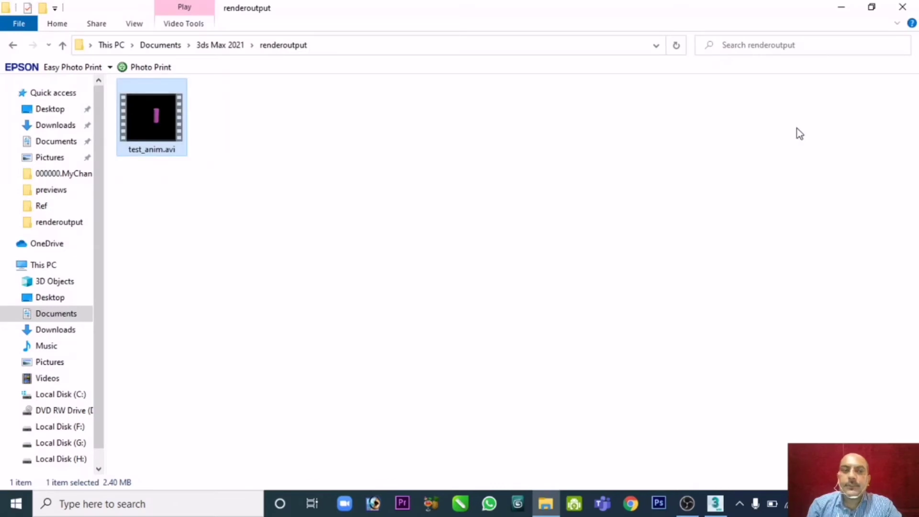
left_click(902, 7)
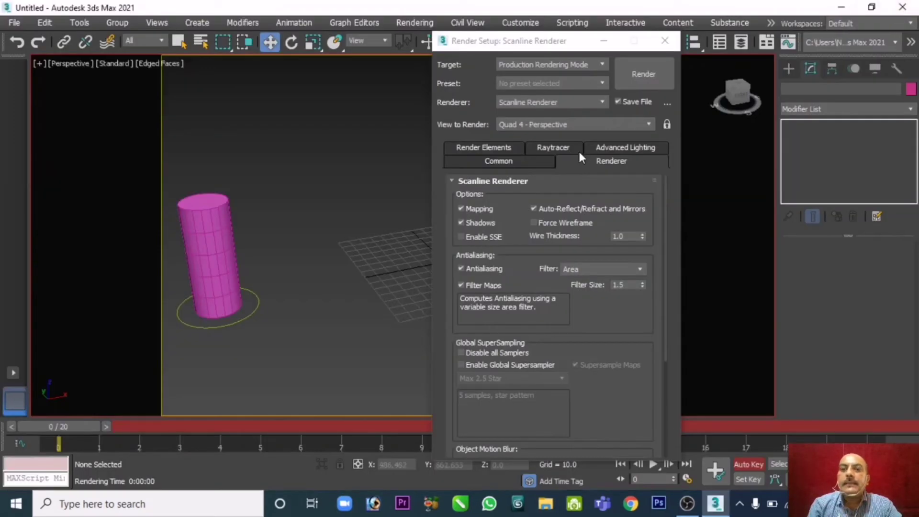
left_click(664, 41)
Select the cylinder and create position, rotation and scale keys for it at frame 0.
left_click_drag(58, 426, 10, 414)
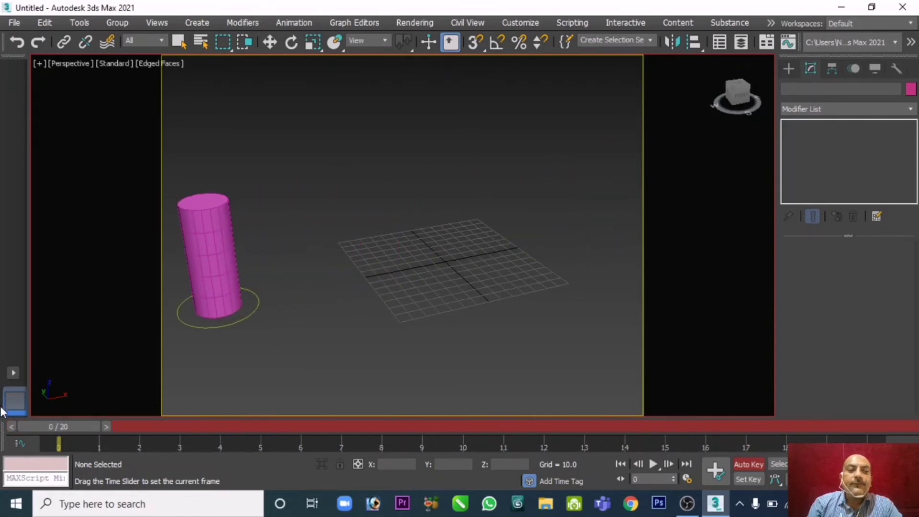
key("w")
left_click(230, 244)
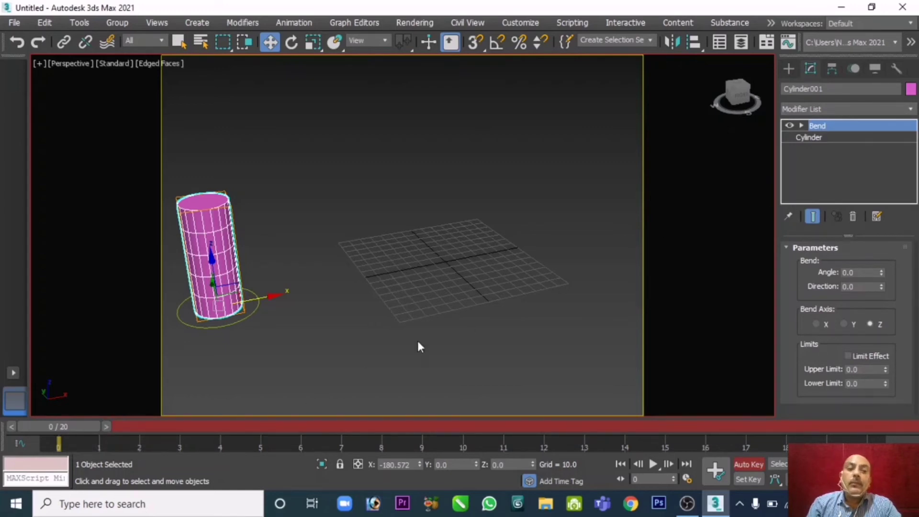
mouse_move(87, 429)
left_mouse_down()
mouse_move(880, 423)
mouse_move(62, 426)
mouse_move(259, 427)
mouse_move(70, 416)
mouse_move(221, 421)
mouse_move(79, 415)
mouse_move(157, 416)
mouse_move(87, 423)
left_mouse_up()
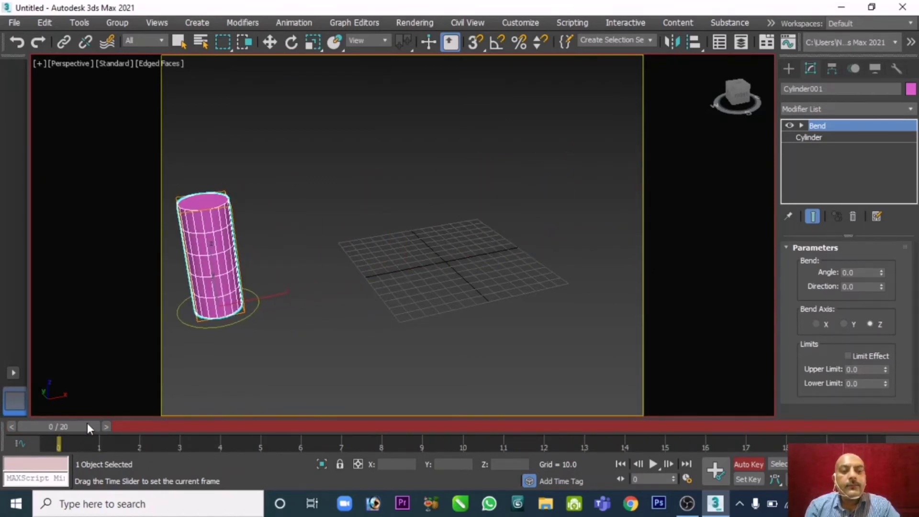
key("w")
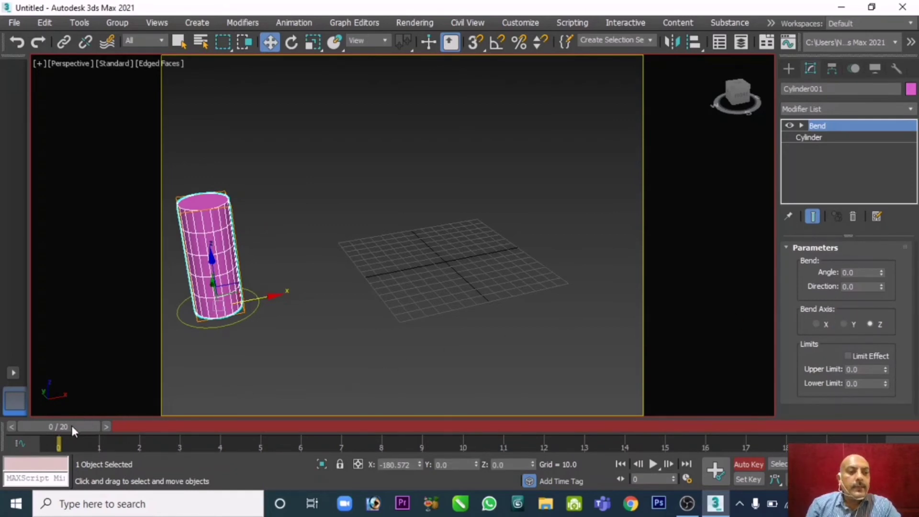
left_click_drag(200, 433, 228, 436)
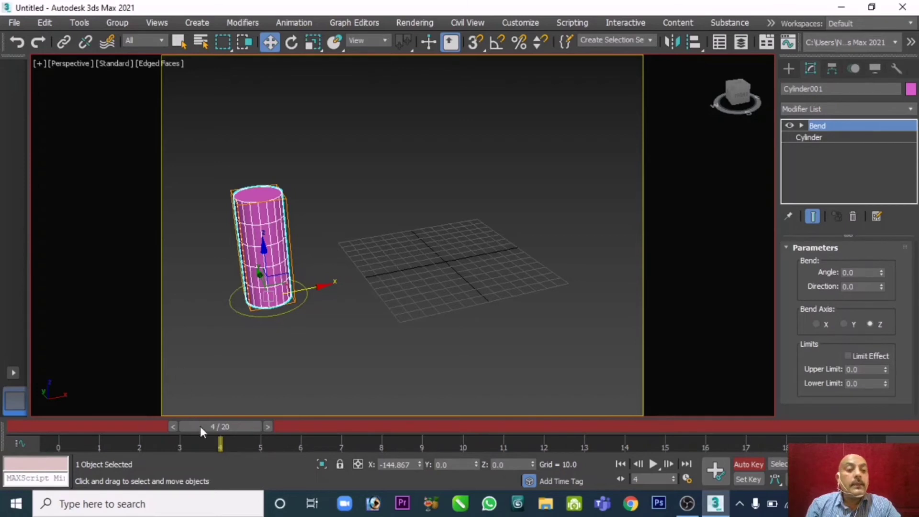
left_click_drag(200, 426, 44, 427)
right_click(44, 427)
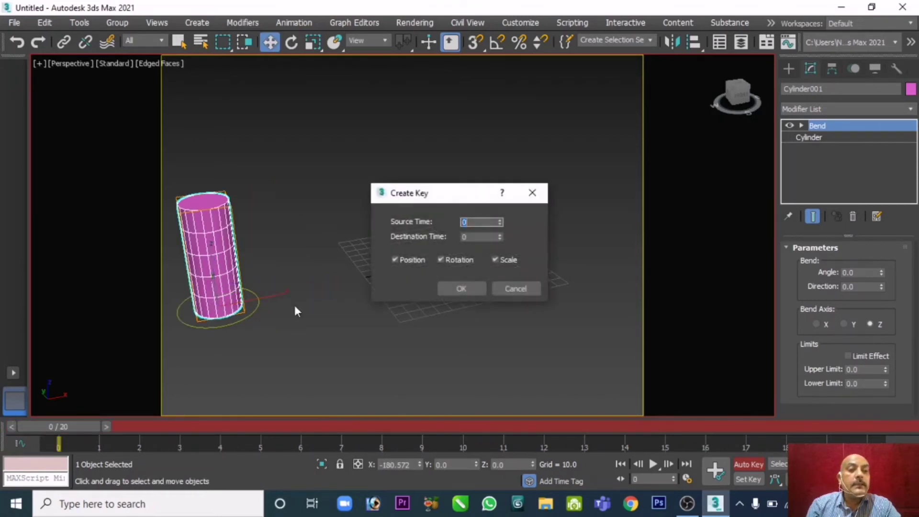
left_click(462, 287)
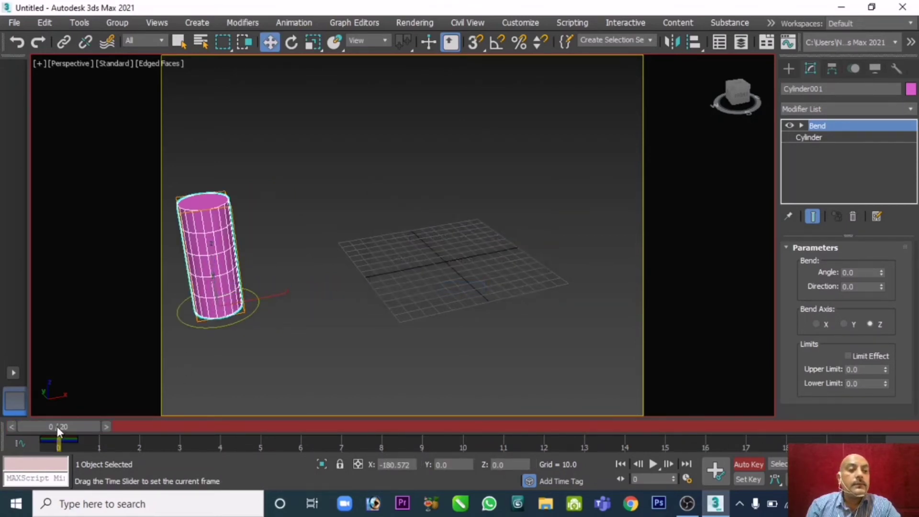
At frame 4, set the cylinder's Bend angle to -52.5 and create a transform key there.
left_click_drag(57, 426, 205, 426)
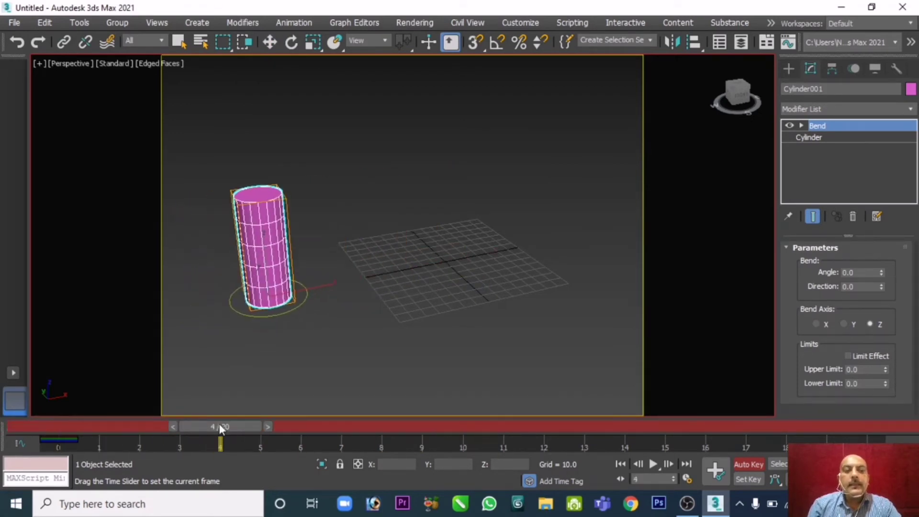
key("w")
left_click_drag(881, 272, 879, 324)
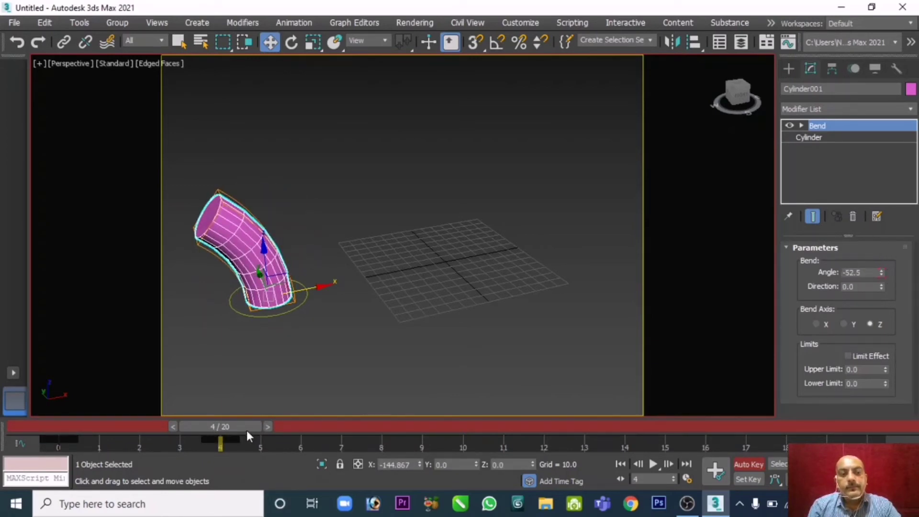
right_click(246, 426)
left_click(459, 289)
At frame 8, set the cylinder's Bend angle to -70.
left_click_drag(102, 423, 400, 444)
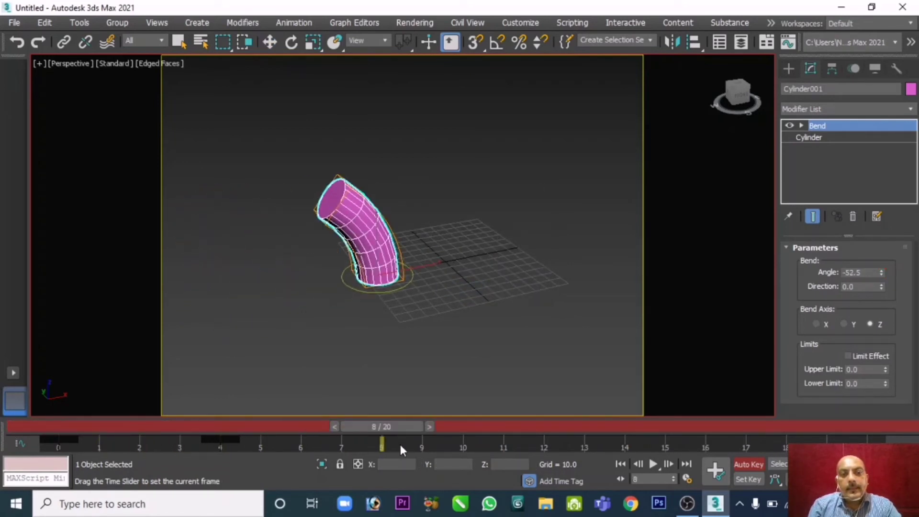
key("w")
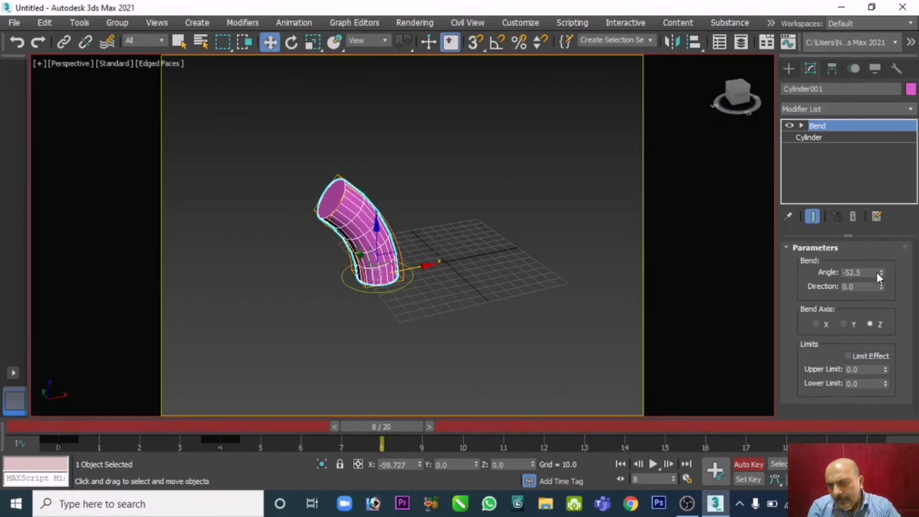
double_click(860, 272)
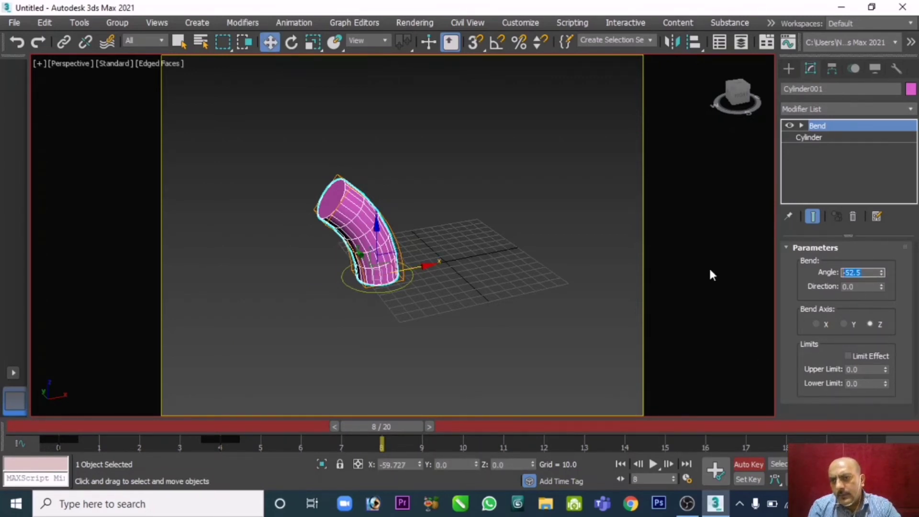
type("-70")
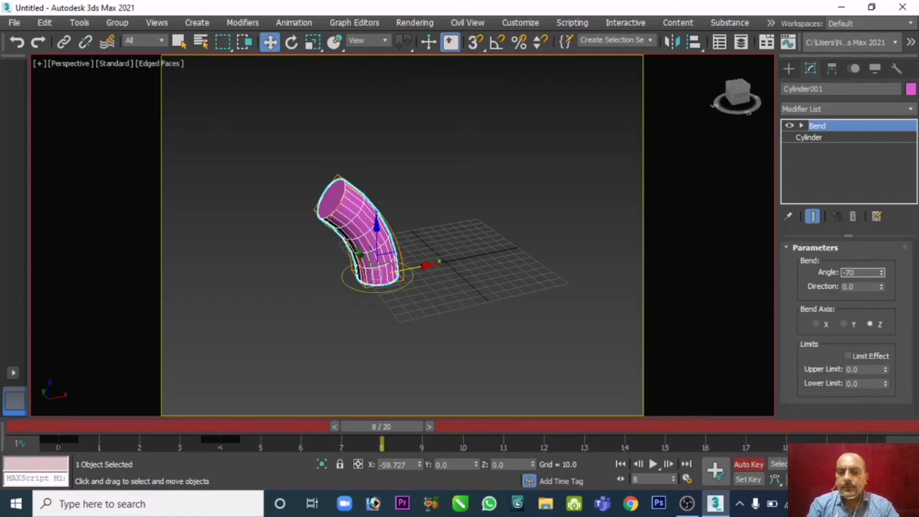
key("Return")
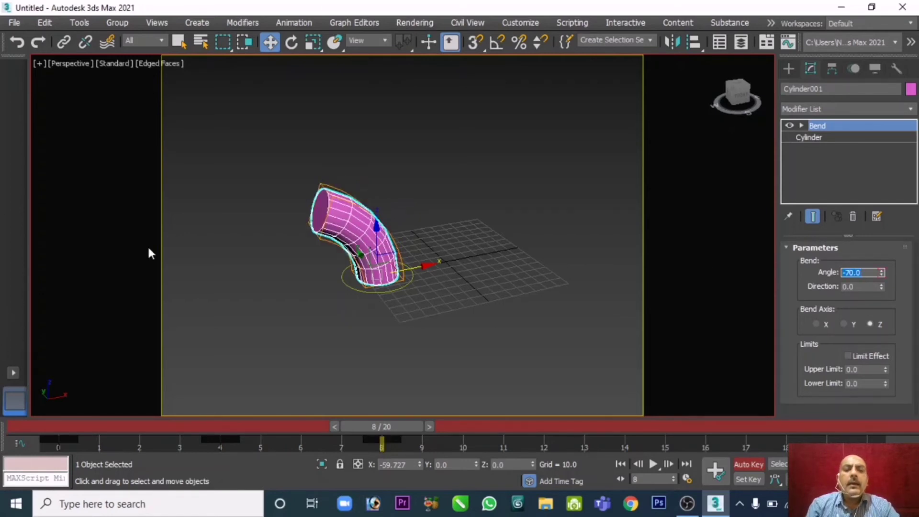
At frame 20, reset the cylinder's Bend angle to 0 and create a transform key there.
left_click_drag(389, 426, 866, 439)
key("w")
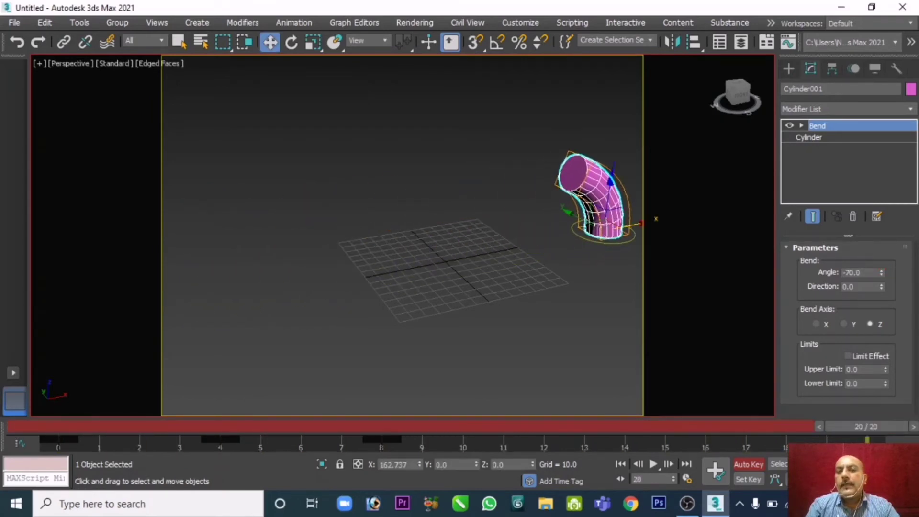
right_click(882, 274)
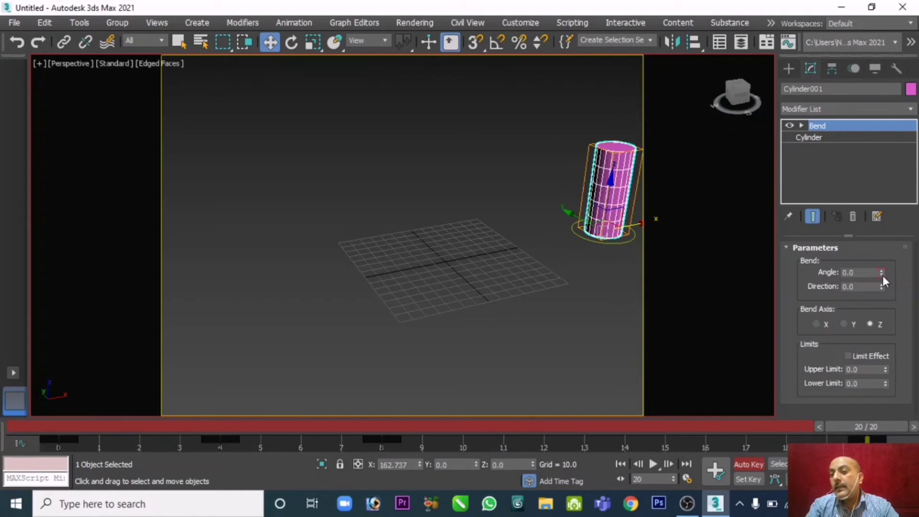
right_click(865, 429)
left_click(462, 288)
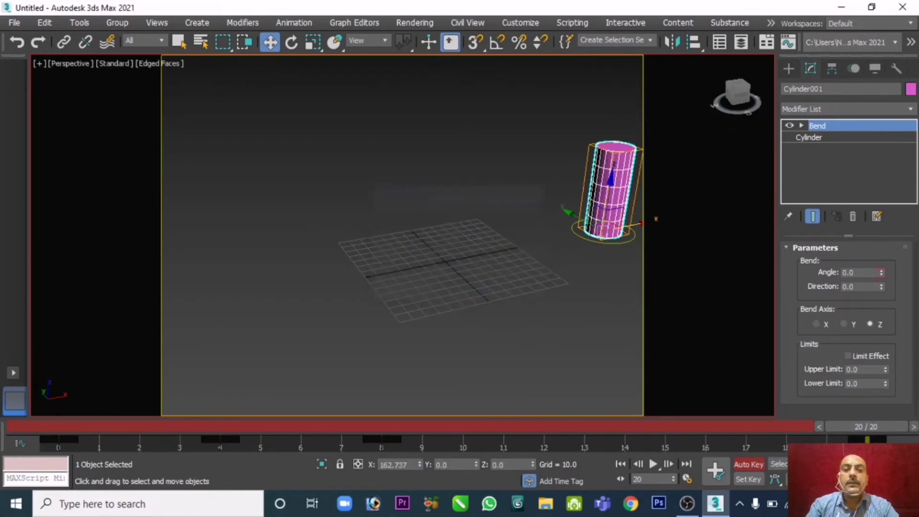
left_click_drag(862, 428, 816, 429)
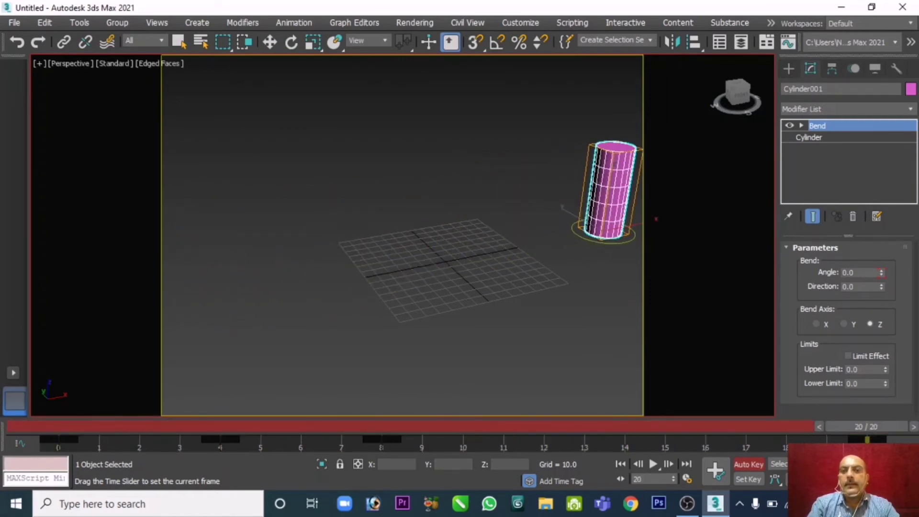
key("w")
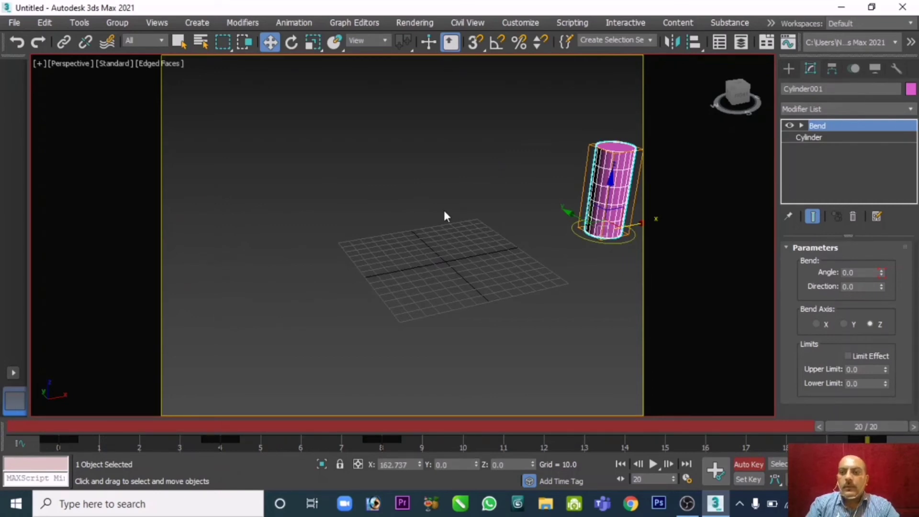
Select the circle below the cylinder and move its end key from frame 20 to frame 18.
left_click(867, 440)
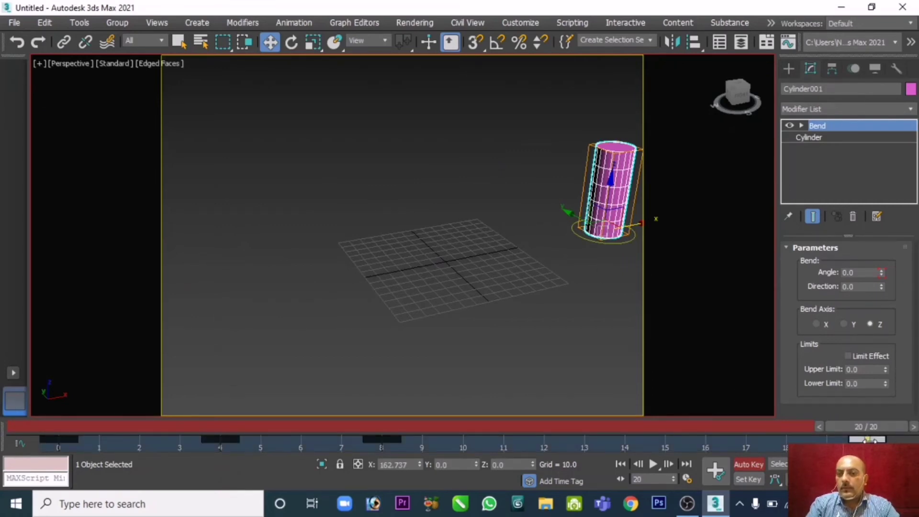
left_click(626, 244)
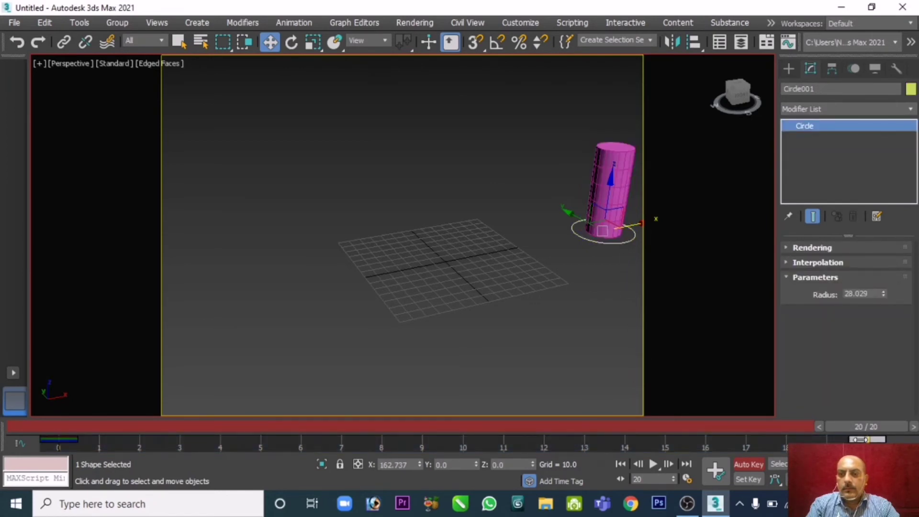
left_click_drag(860, 439, 797, 439)
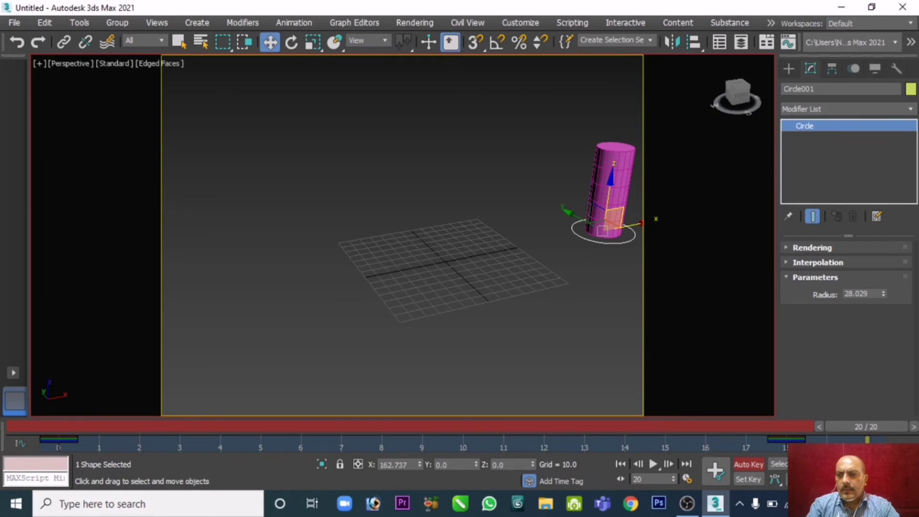
Move the cylinder's end keys from frame 20 to an earlier frame and deselect the cylinder.
left_click(542, 275)
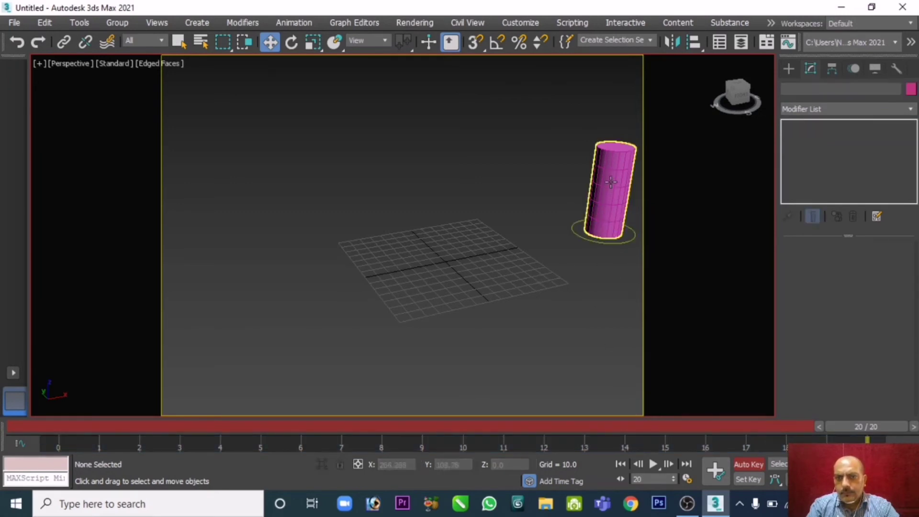
left_click(611, 191)
left_click_drag(860, 440, 802, 439)
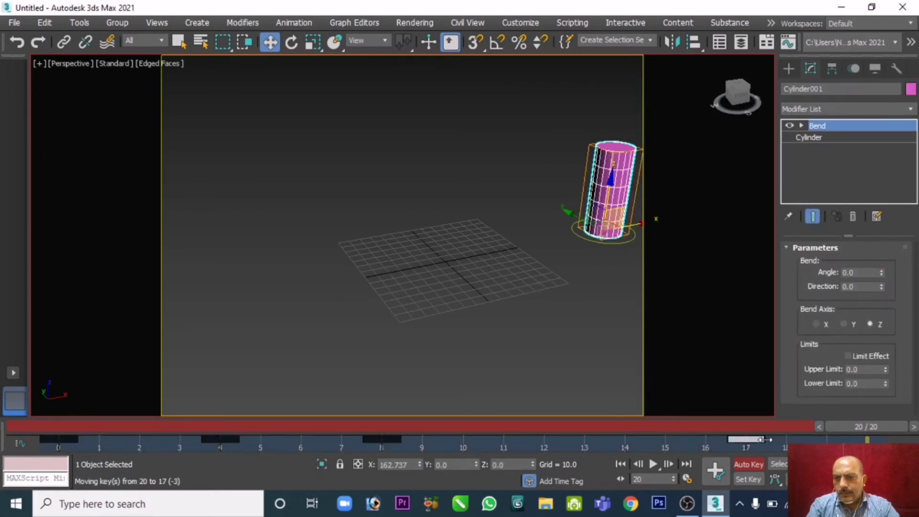
left_click(617, 361)
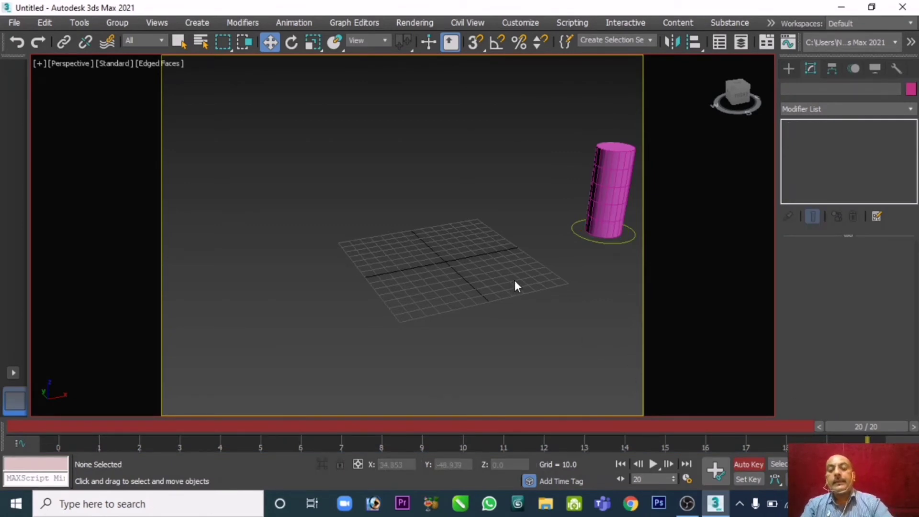
Render the active time segment again with the Scanline Renderer, overwriting the existing test_anim.avi.
key("F10")
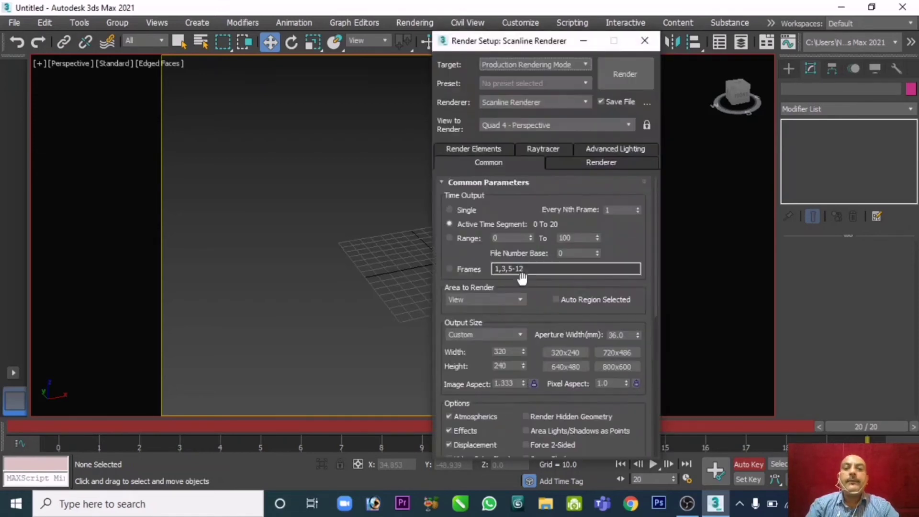
left_click(627, 73)
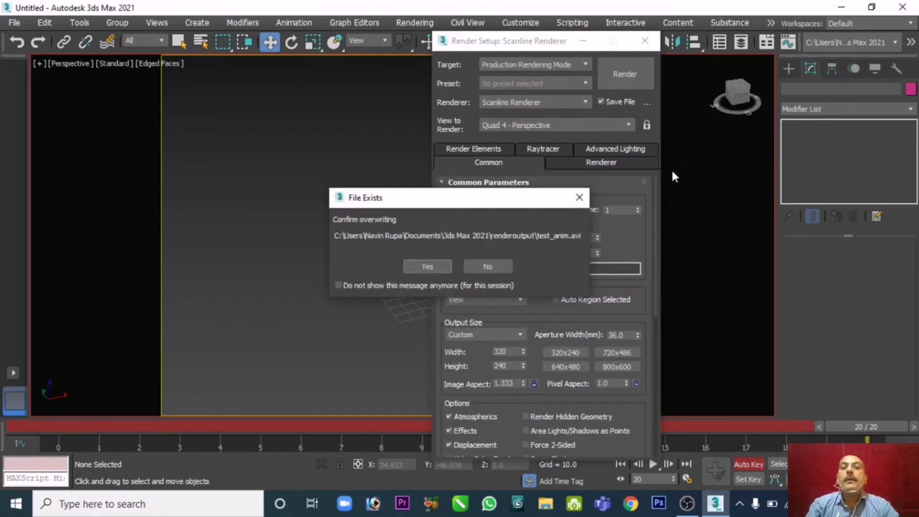
left_click(445, 263)
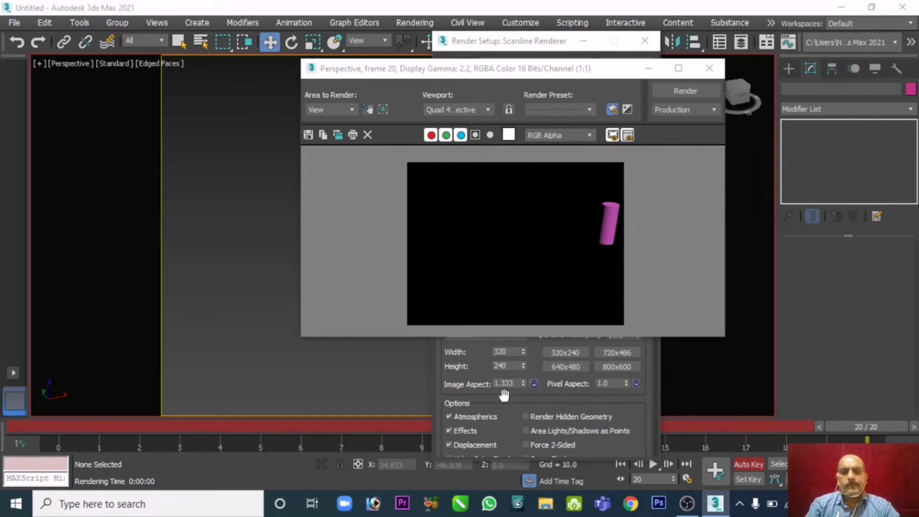
Switch to File Explorer and open the newly rendered test_anim.avi from Documents > 3ds Max 2021 > renderoutput.
key("super+e")
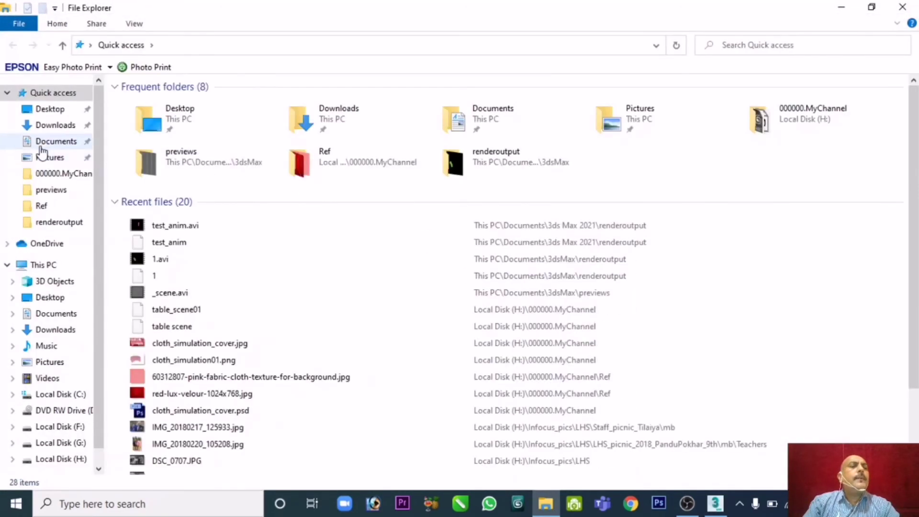
left_click(41, 146)
double_click(235, 139)
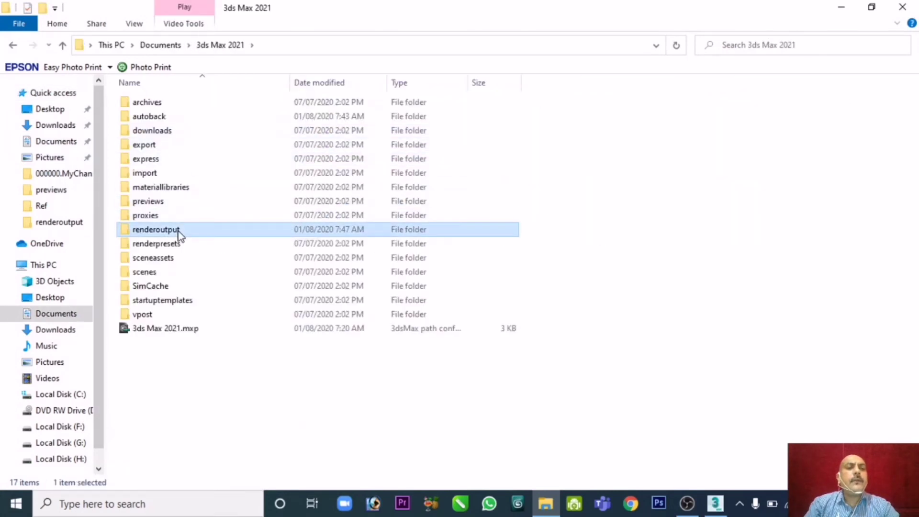
double_click(179, 231)
double_click(166, 114)
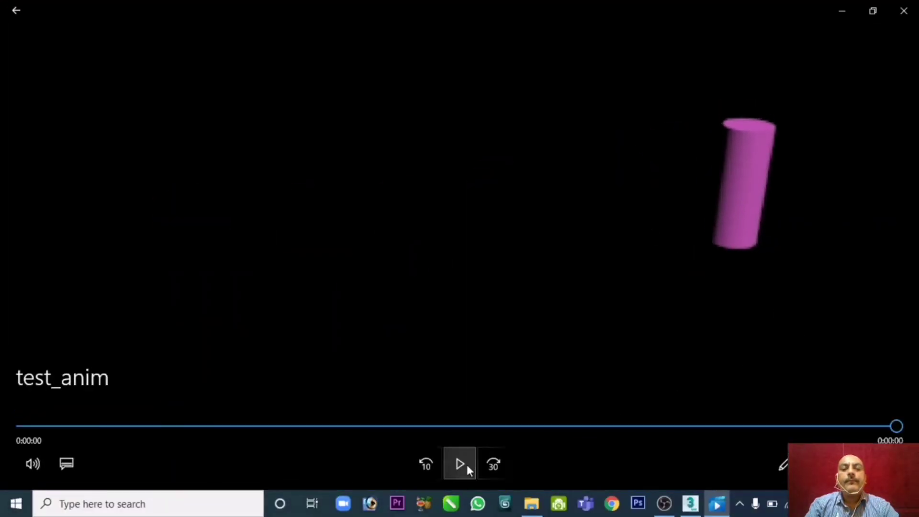
Replay the re-rendered test_anim video several times to examine the cylinder's bending motion.
left_click(467, 464)
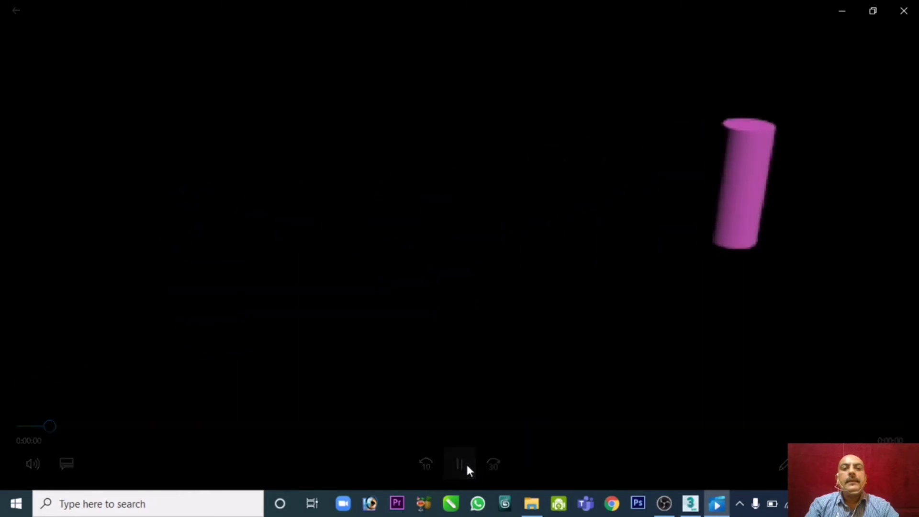
left_click(466, 464)
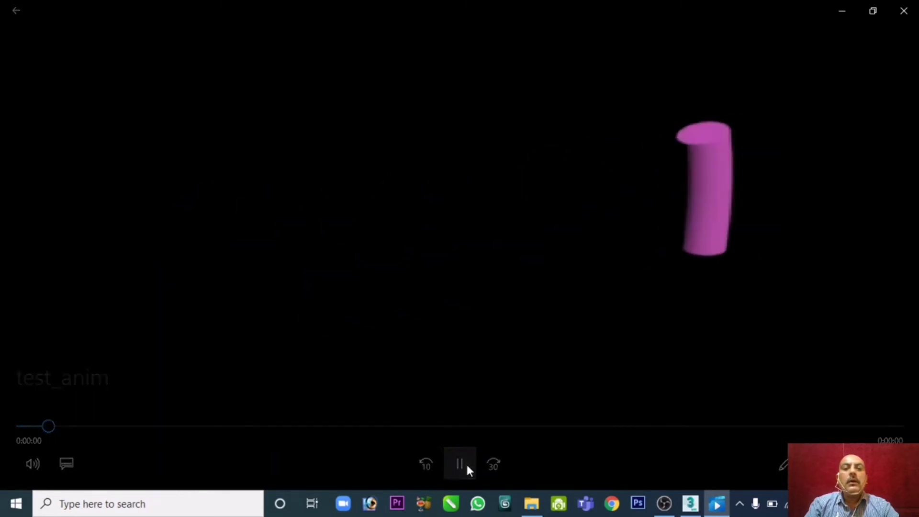
left_click(467, 464)
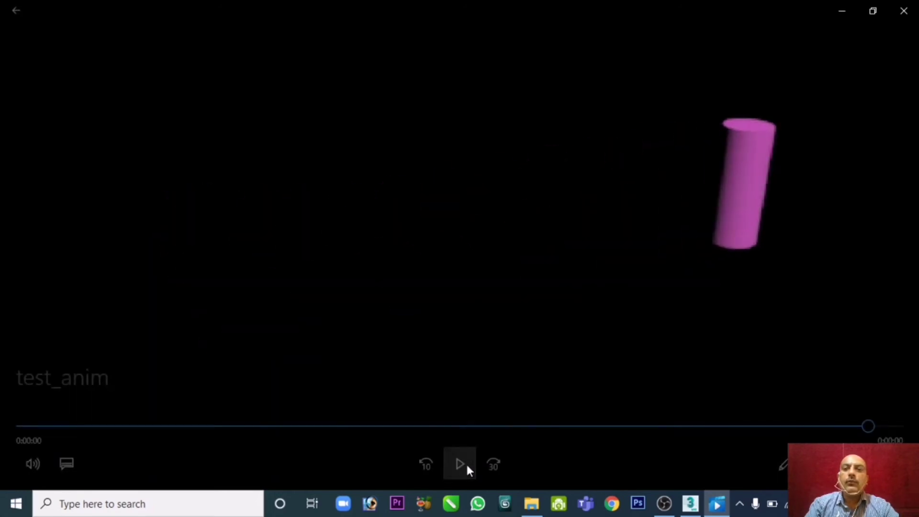
left_click(464, 465)
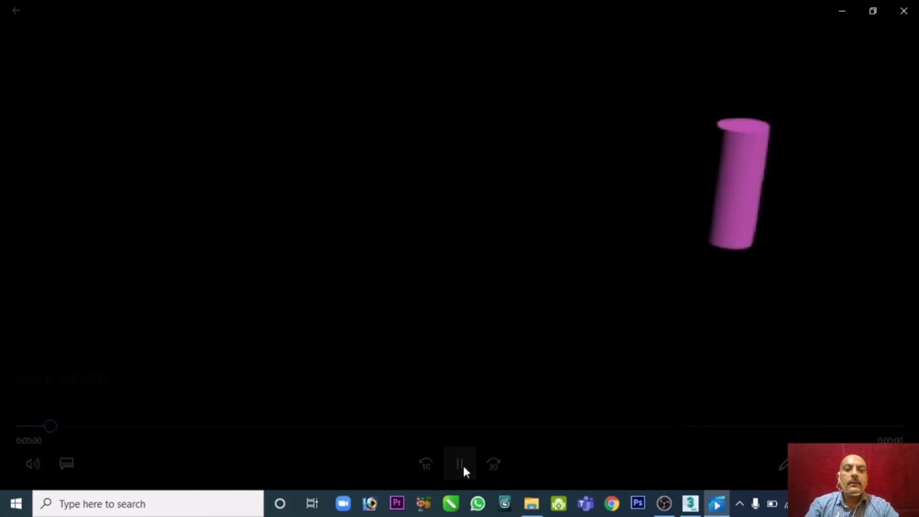
Play test_anim a few more times to check how the bend settles at the end of the move, and close the player.
left_click(460, 464)
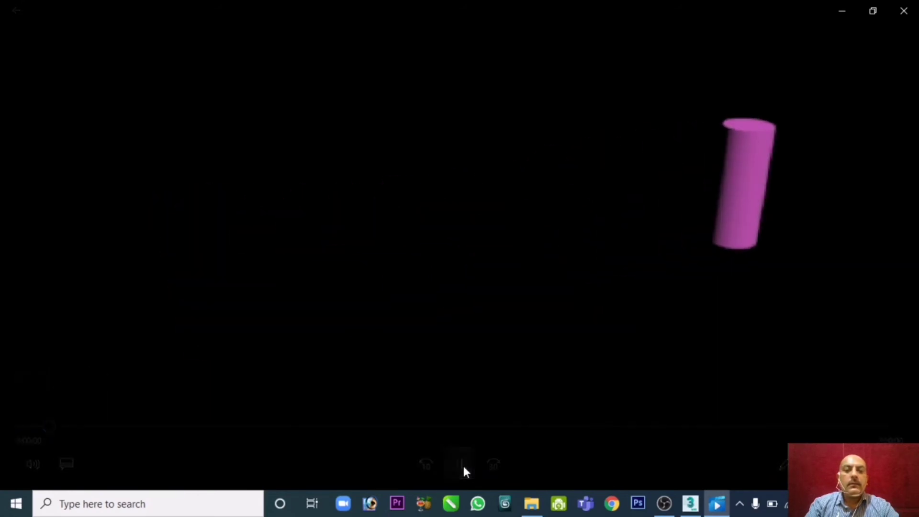
left_click(462, 464)
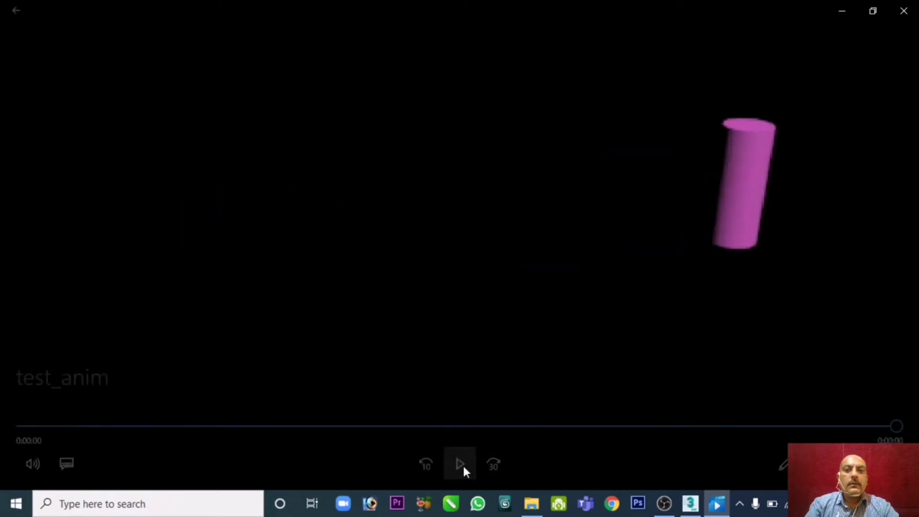
left_click(463, 466)
left_click(463, 466)
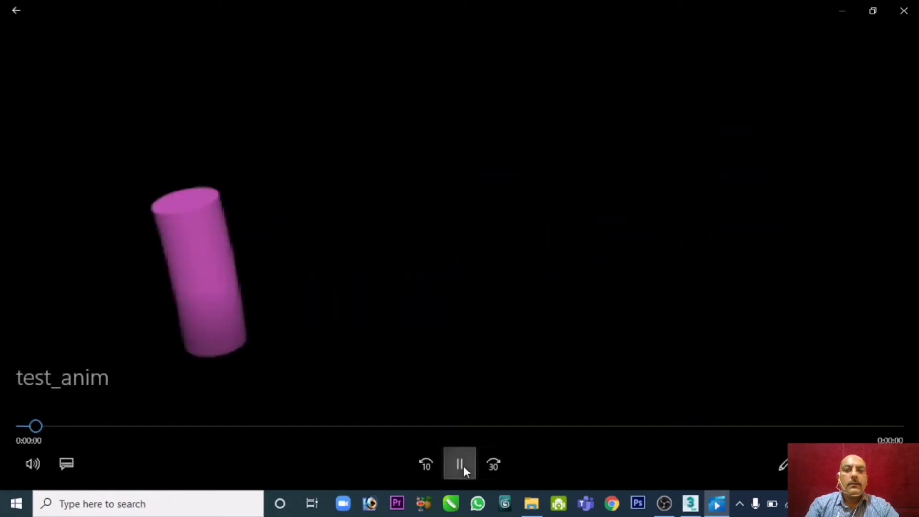
left_click(463, 463)
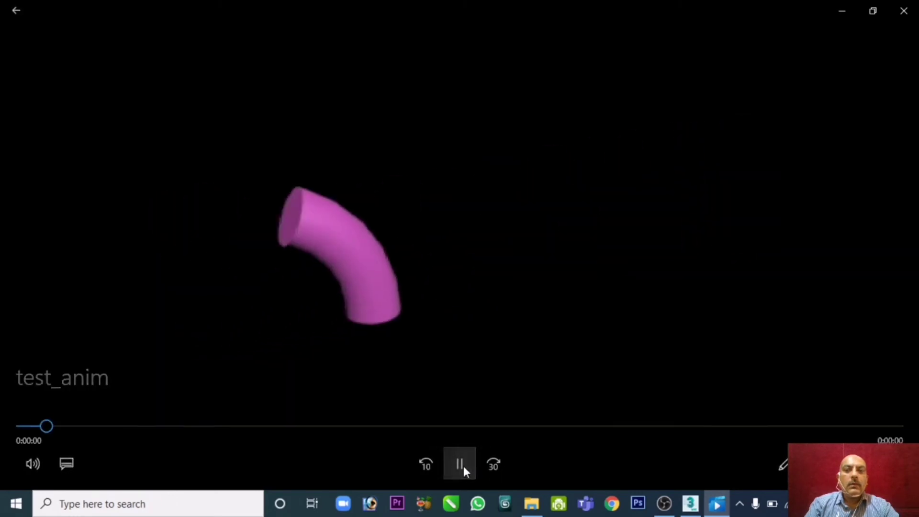
left_click(909, 15)
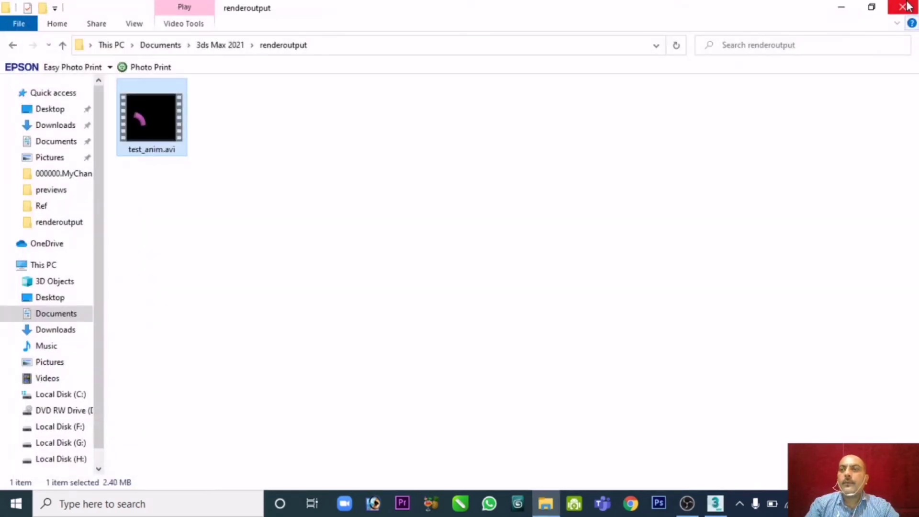
Return to 3ds Max and close the rendered frame window and the Render Setup dialog.
left_click(851, 6)
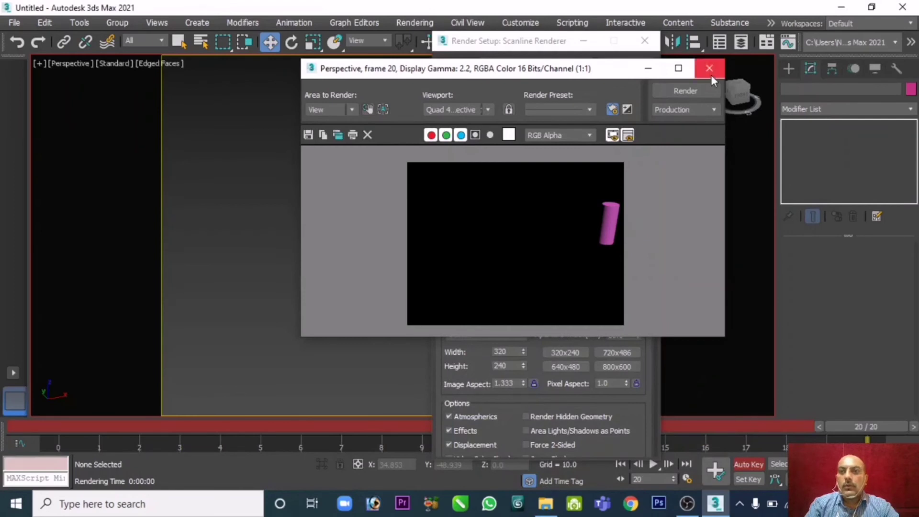
left_click(710, 69)
left_click(644, 40)
At frame 14, key the cylinder's Bend angle at 21.86.
left_click_drag(270, 426, 624, 455)
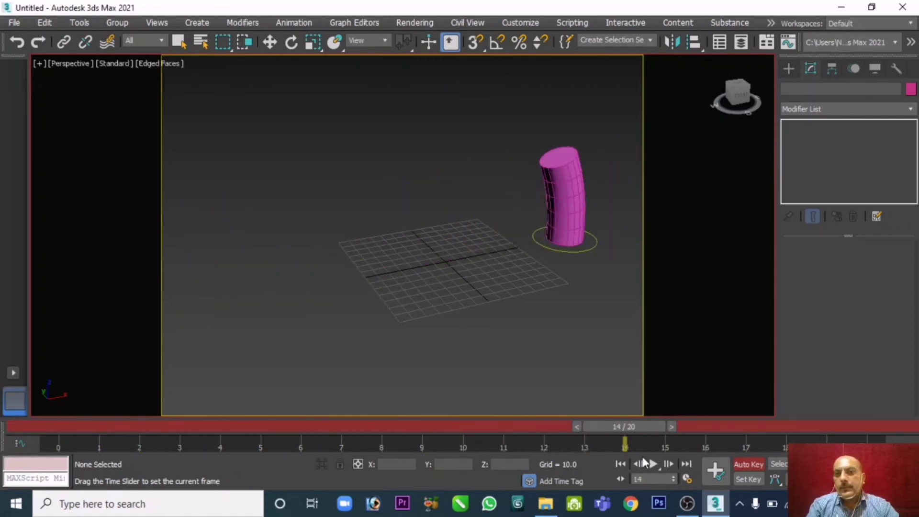
key("w")
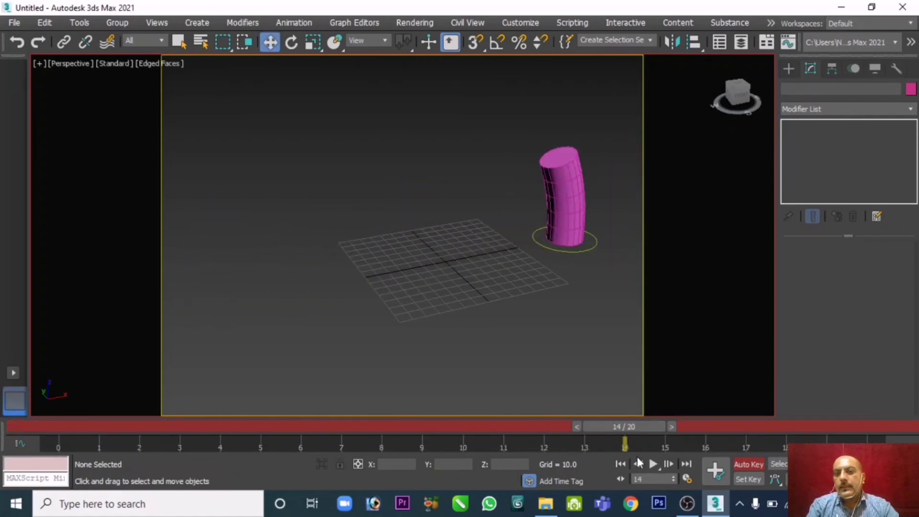
left_click(579, 176)
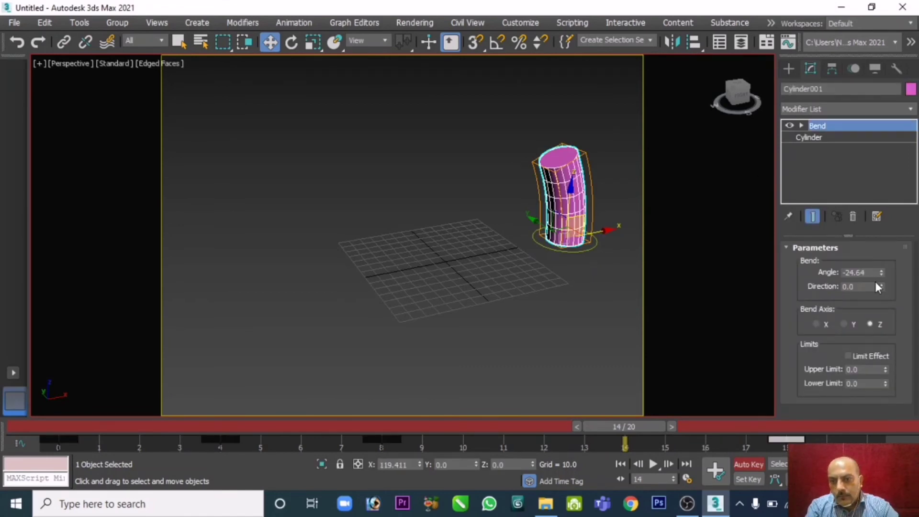
left_click_drag(880, 274, 872, 212)
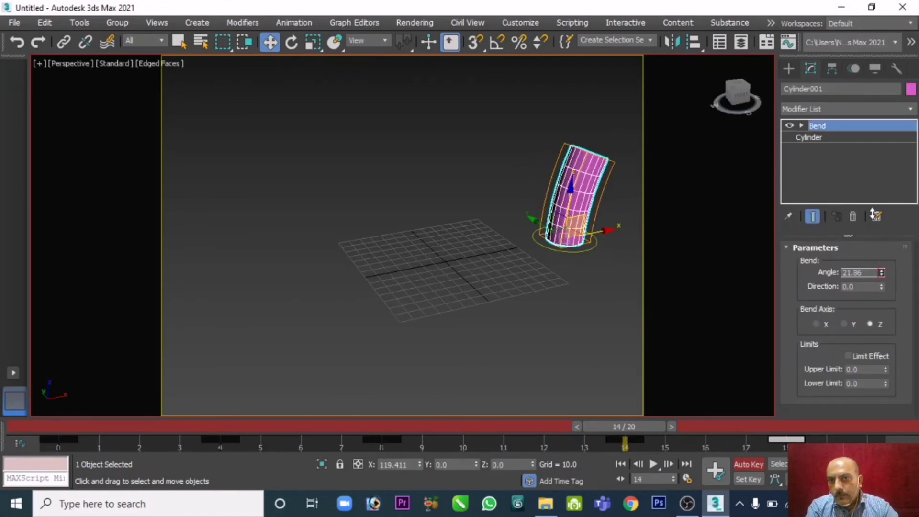
right_click(642, 426)
left_click(462, 289)
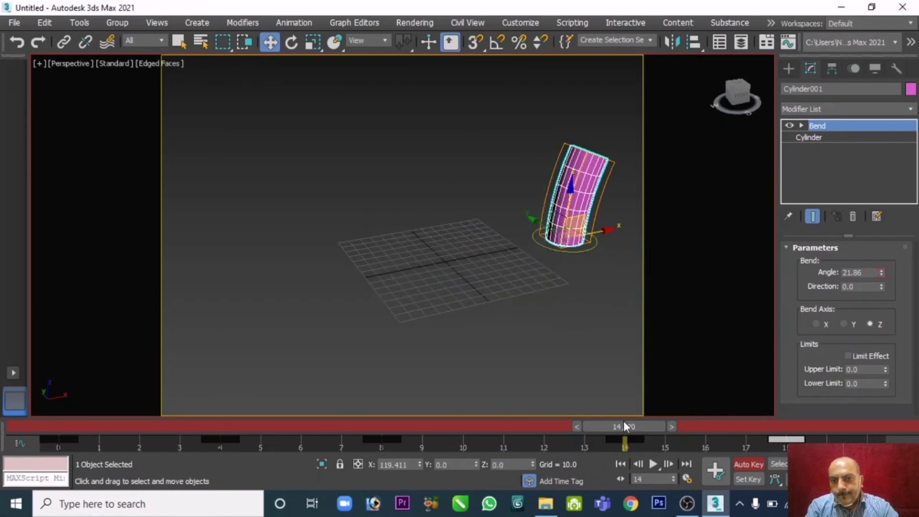
At frame 17, key the cylinder's Bend angle at -22.084.
left_click_drag(623, 425, 740, 427)
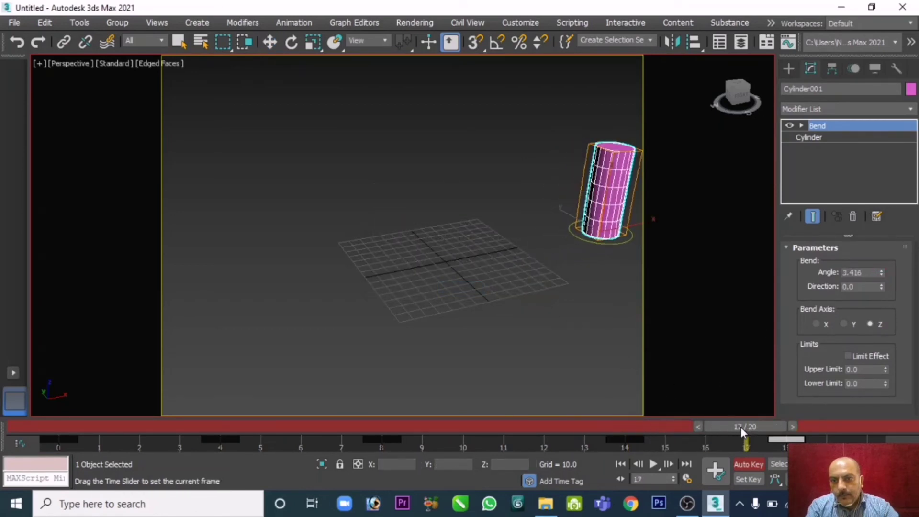
key("w")
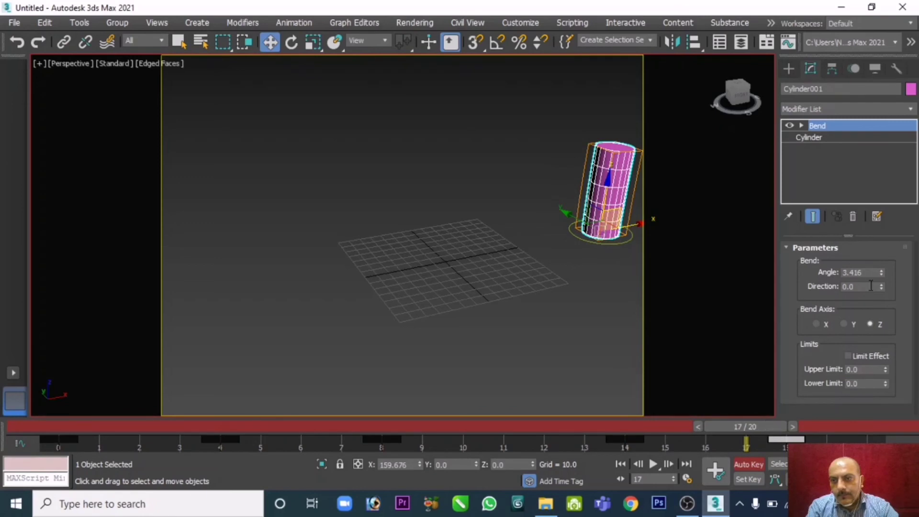
left_click_drag(882, 276, 883, 309)
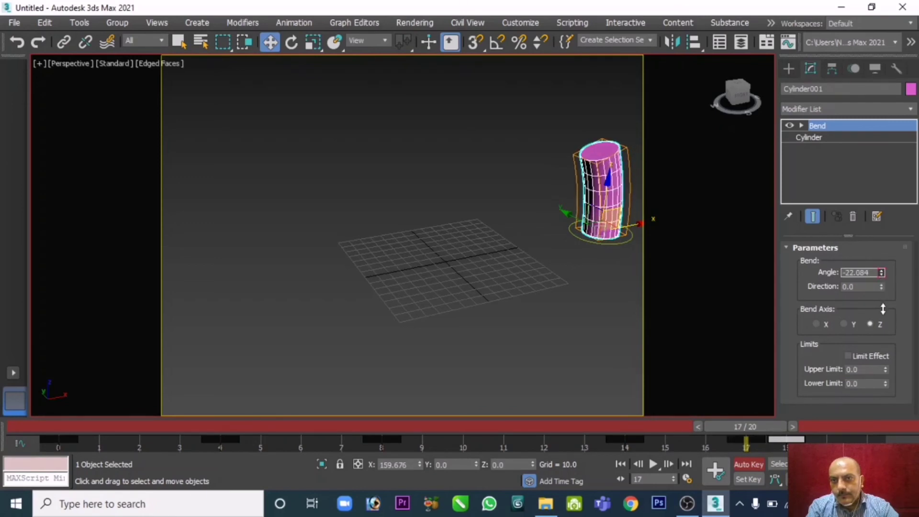
Shift the cylinder's keys at frames 14 and 17 to frames 12 and 15, and place its end key at frame 18.
left_click_drag(794, 440, 819, 440)
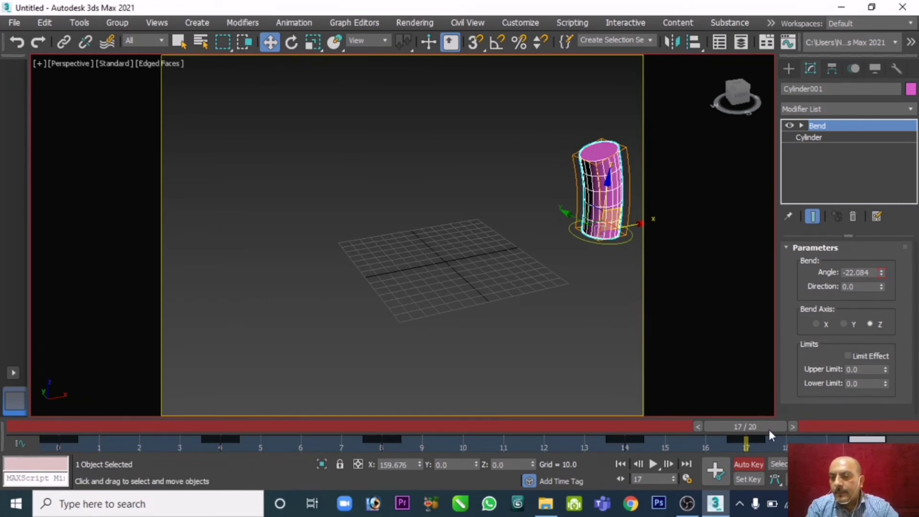
left_click_drag(769, 429, 559, 441)
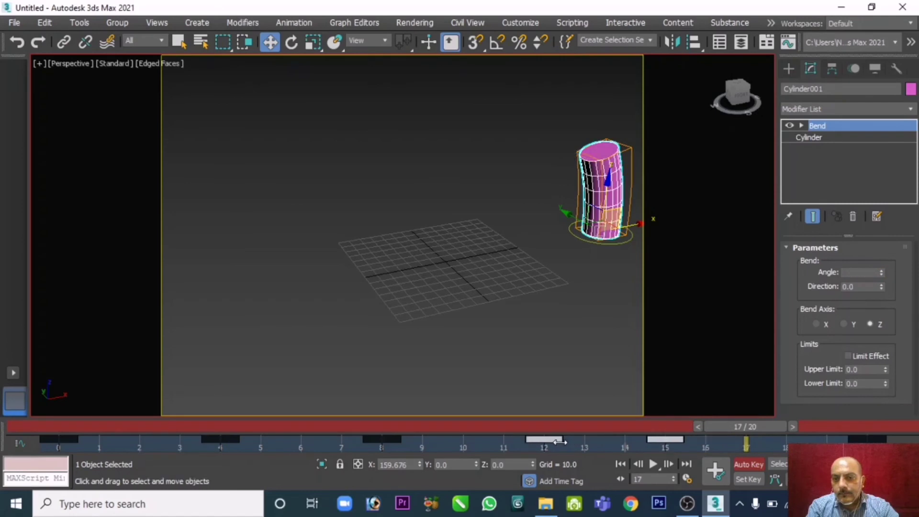
left_click(608, 376)
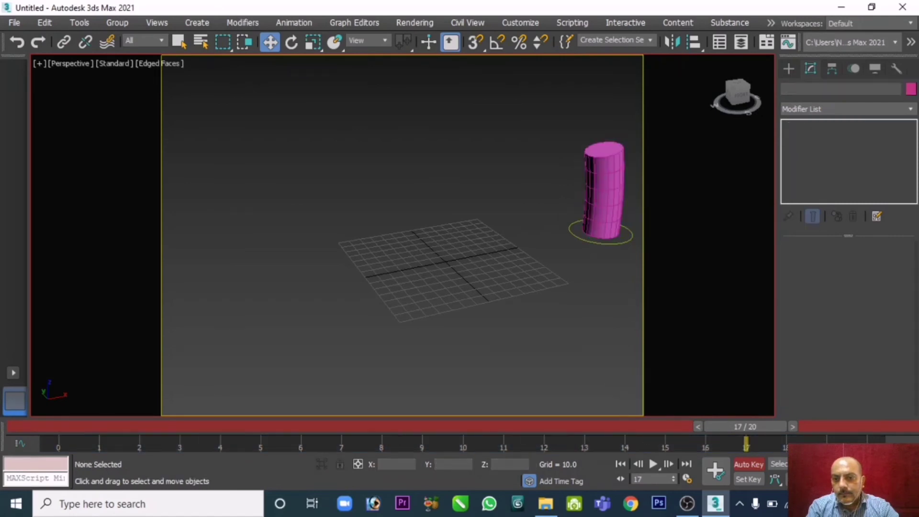
left_click(601, 180)
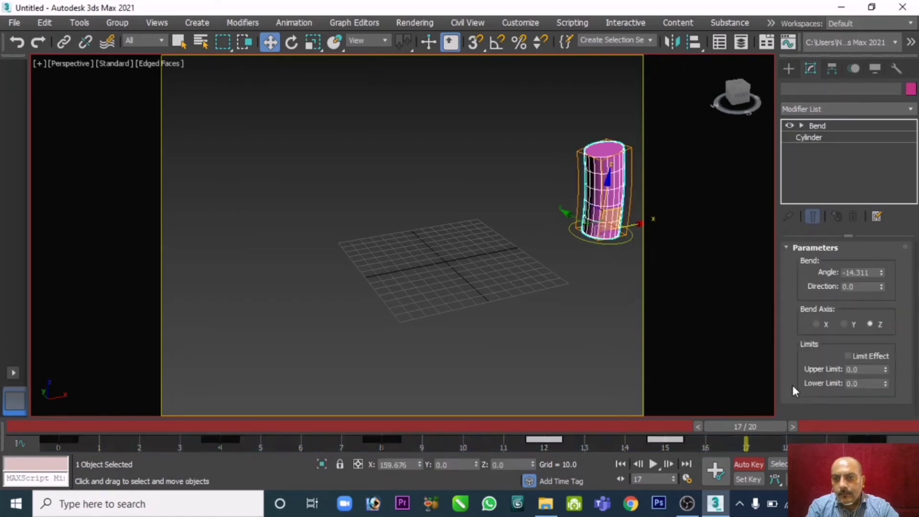
left_click_drag(866, 439, 797, 439)
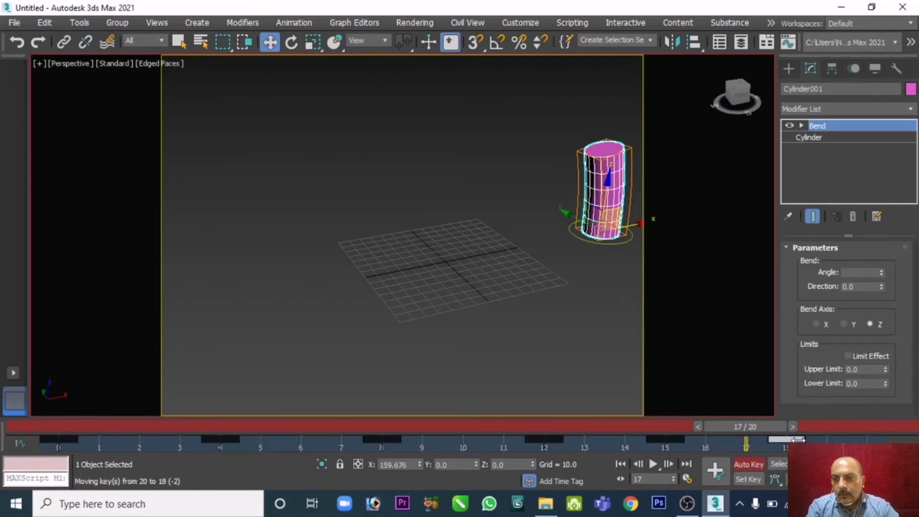
left_click(631, 378)
Return to frame 0 and render the active time segment with the Scanline Renderer, overwriting the existing AVI file.
left_click_drag(717, 424, 1, 426)
key("w")
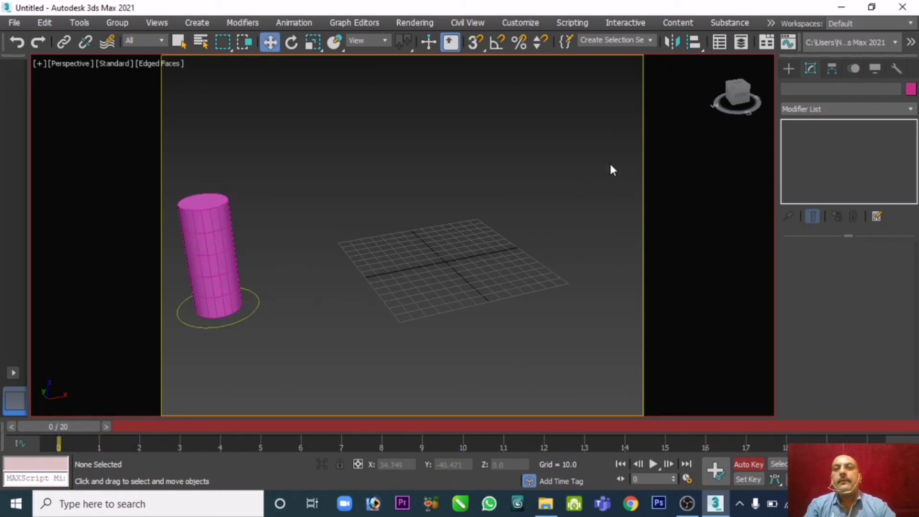
key("F10")
left_click(611, 76)
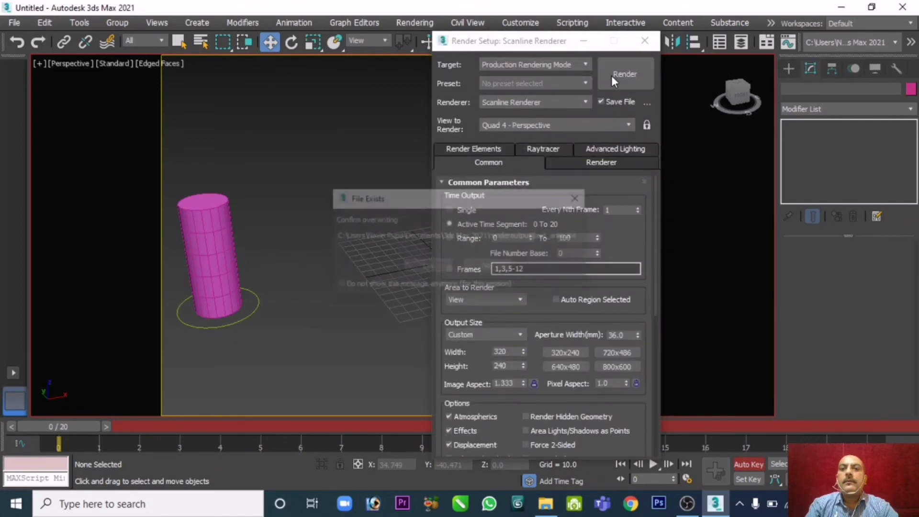
left_click(437, 262)
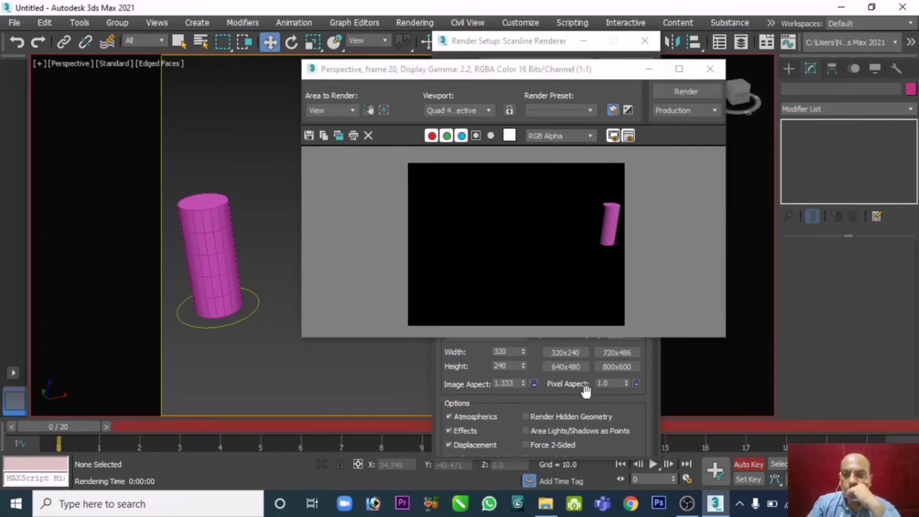
Switch to File Explorer, refresh the renderoutput folder and open test_anim.avi.
left_click(540, 500)
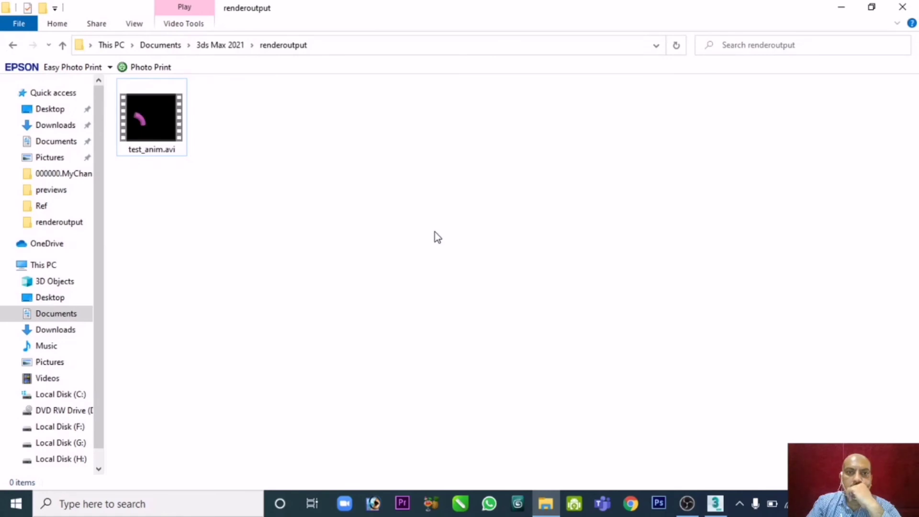
right_click(434, 232)
left_click(470, 287)
double_click(159, 122)
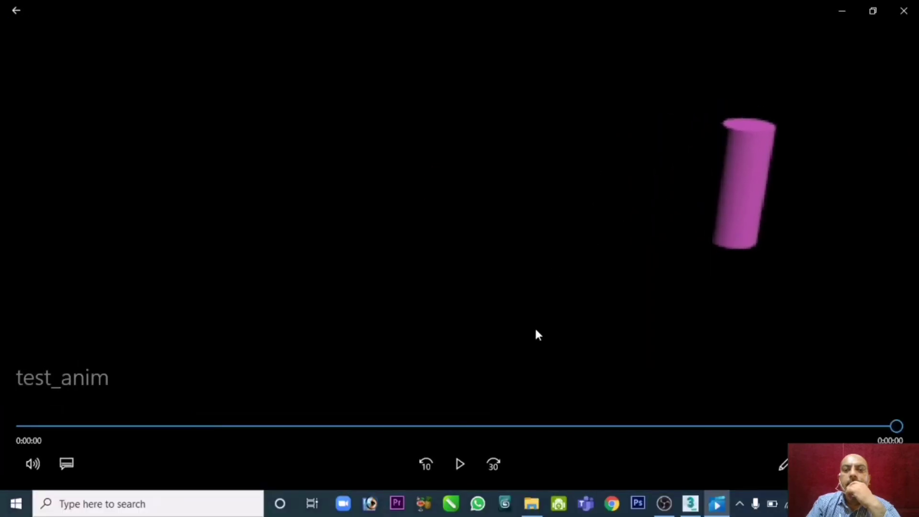
Replay the updated test_anim video several times to examine the added back-and-forth bending, and close the player.
left_click(463, 463)
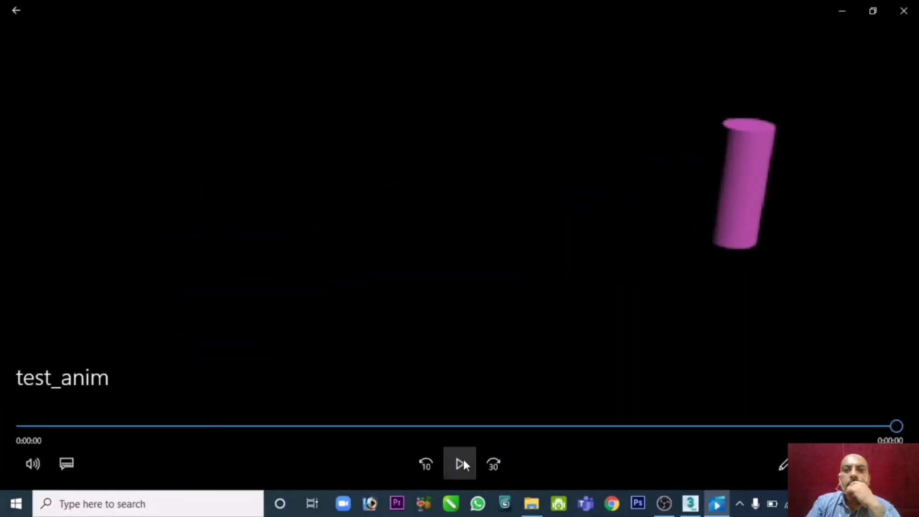
left_click(463, 462)
left_click(463, 462)
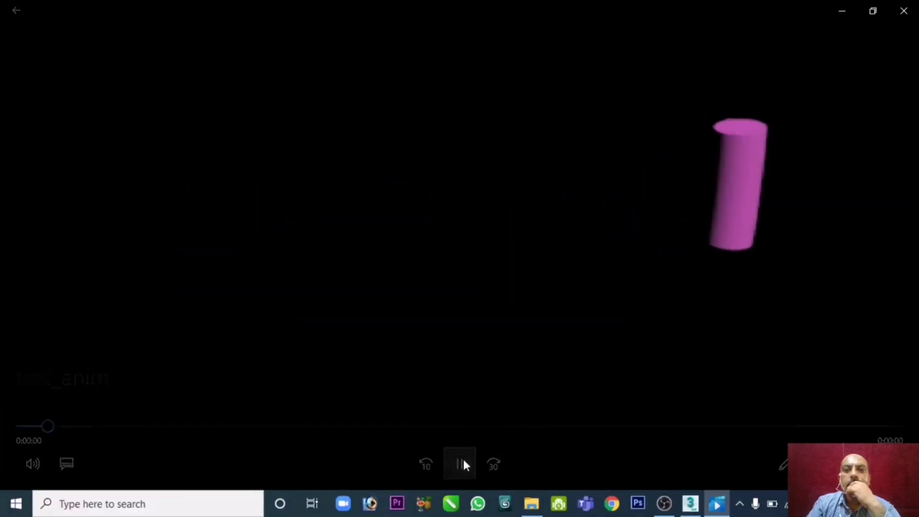
left_click(463, 462)
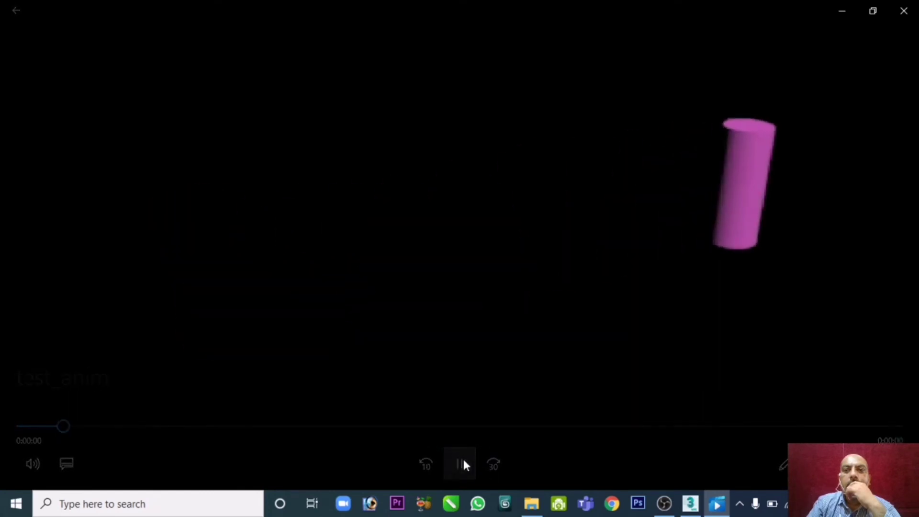
left_click(463, 460)
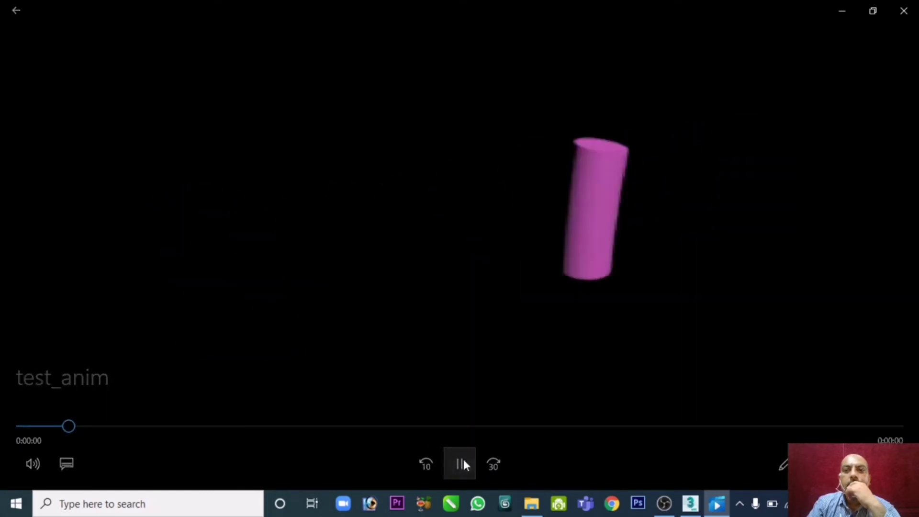
left_click(463, 463)
left_click(462, 464)
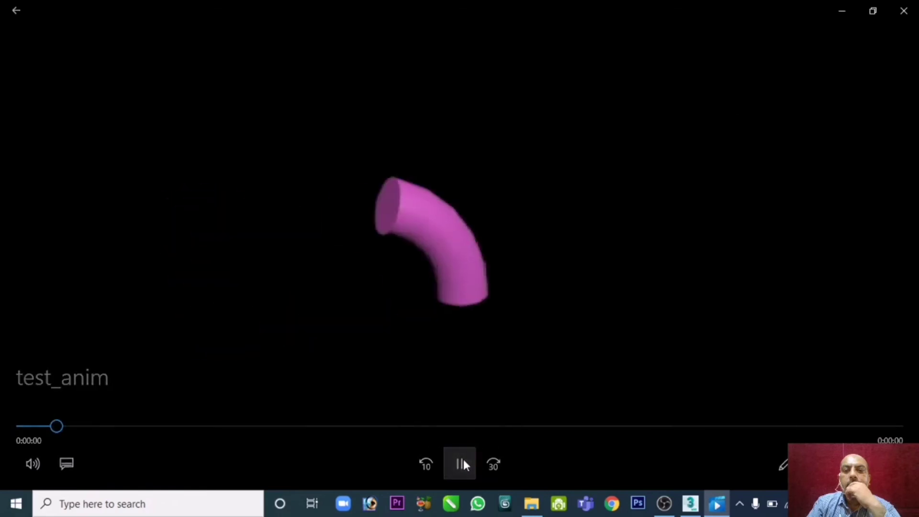
left_click(904, 16)
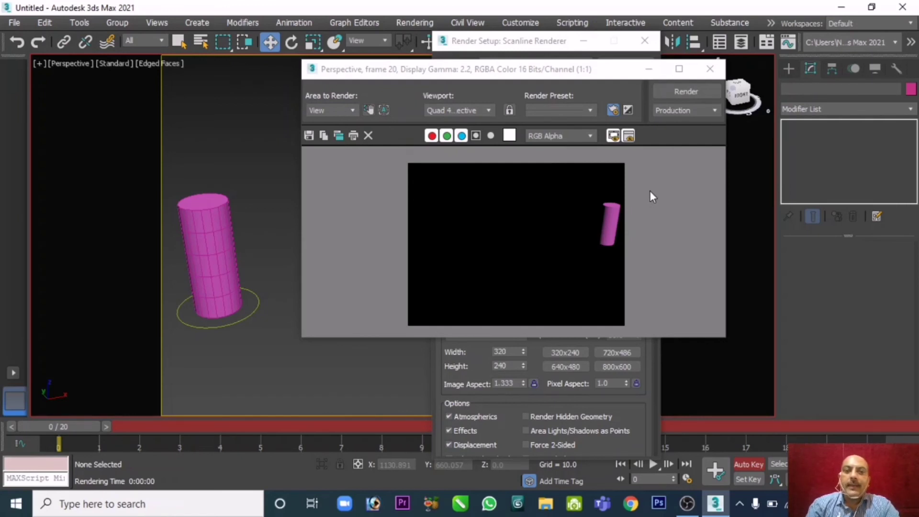
Close the render windows and open the Track View Curve Editor with the circle selected to display its animation curves.
left_click(708, 72)
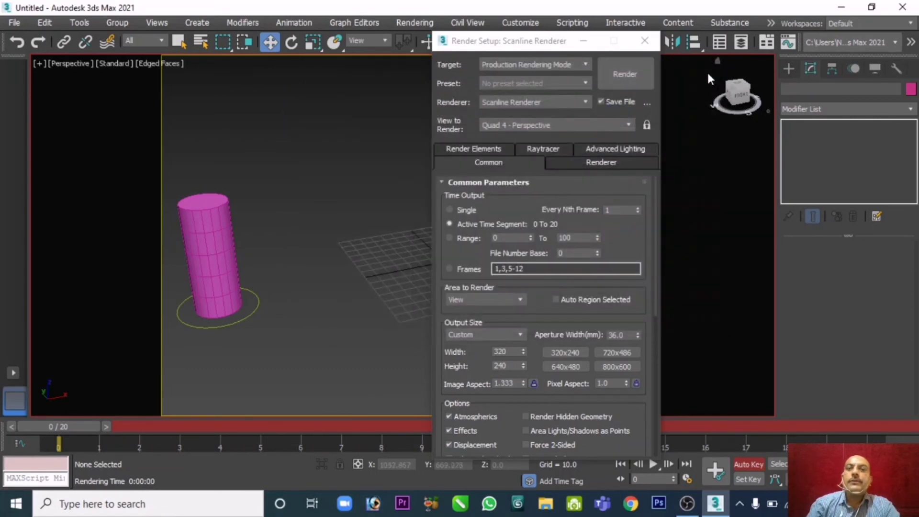
left_click(645, 41)
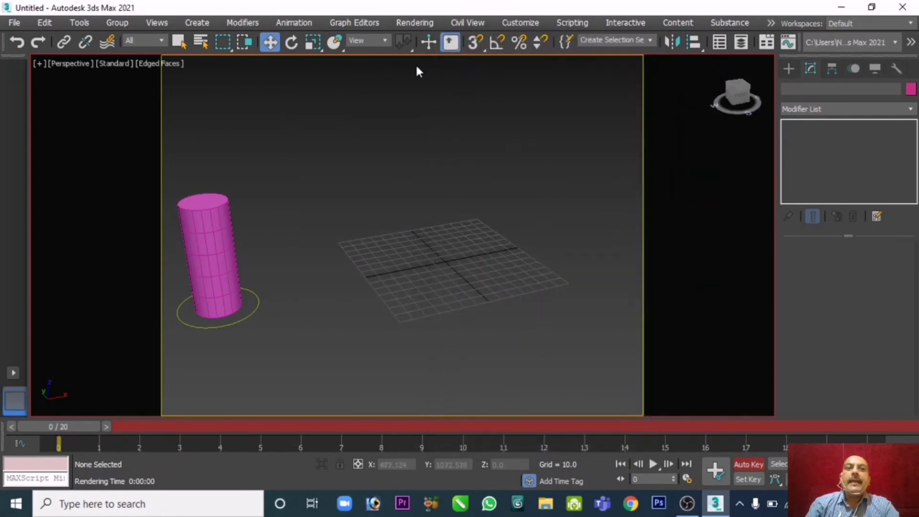
left_click(348, 23)
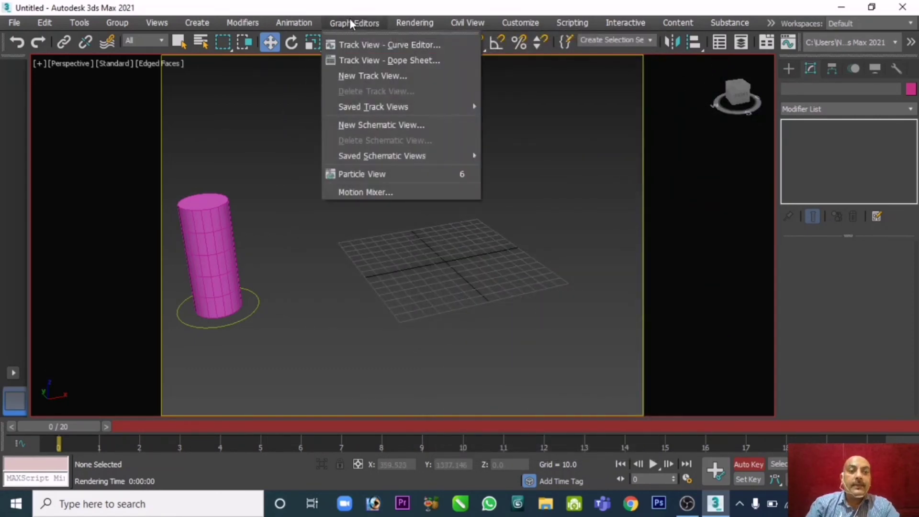
left_click(371, 42)
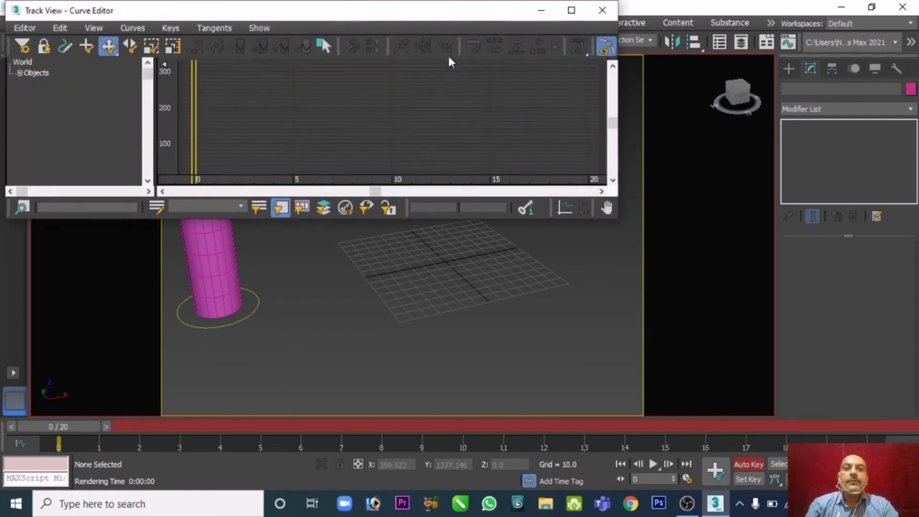
left_click(256, 313)
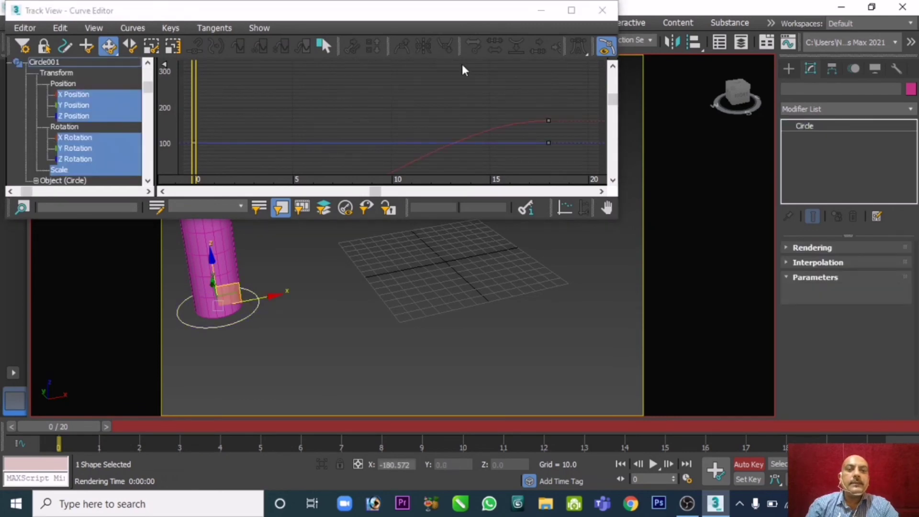
Enlarge the Curve Editor, select the circle's X Position key at frame 18 to examine its tangent, then close the editor and deselect the circle.
left_click(568, 15)
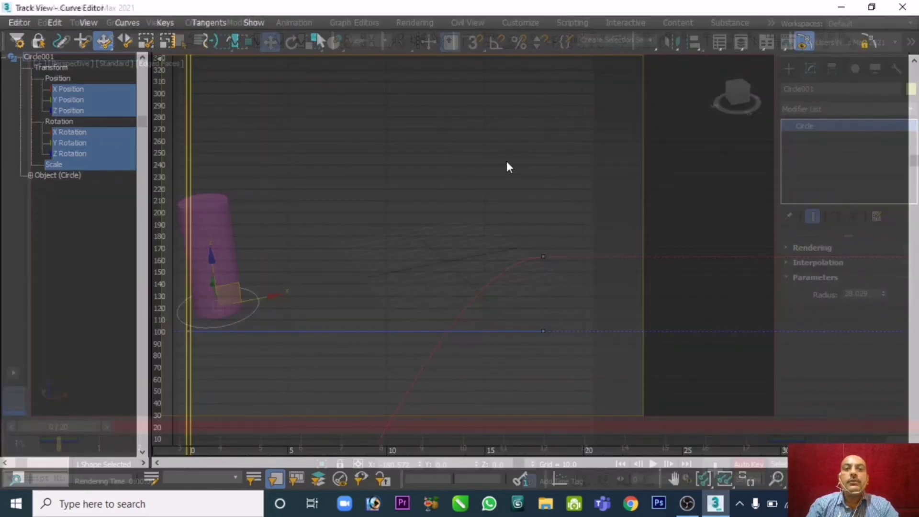
left_click_drag(515, 189, 610, 295)
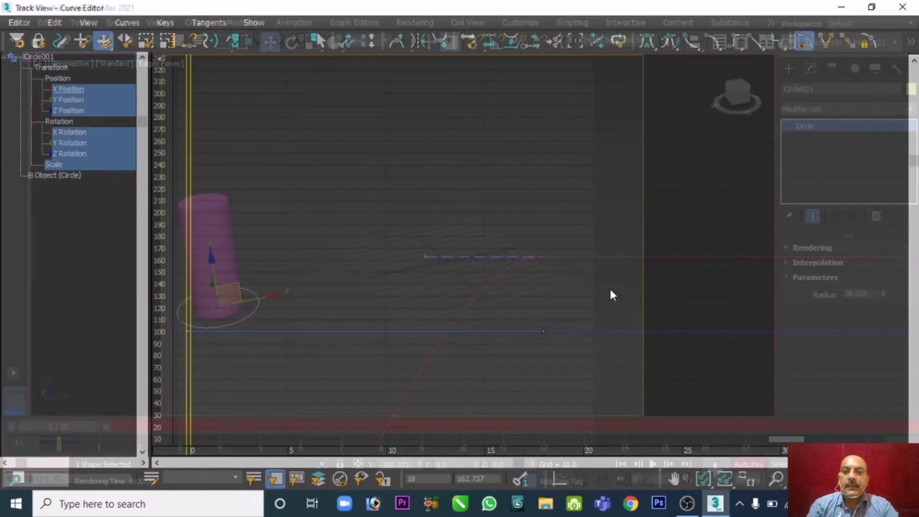
middle_click_drag(426, 301, 449, 224)
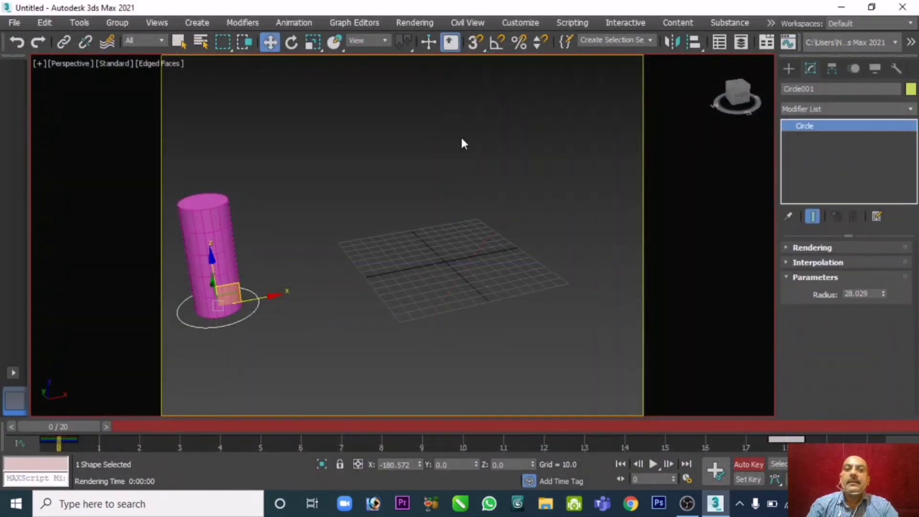
left_click(463, 142)
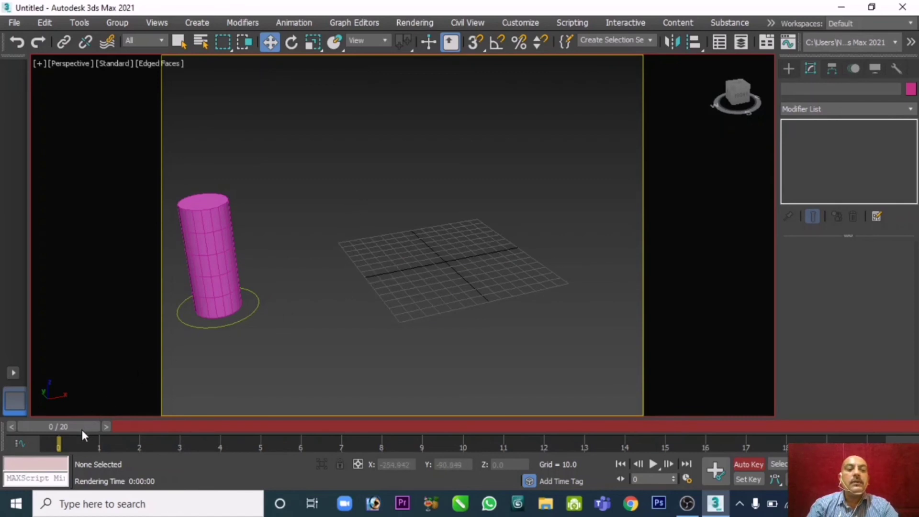
left_click_drag(81, 429, 97, 390)
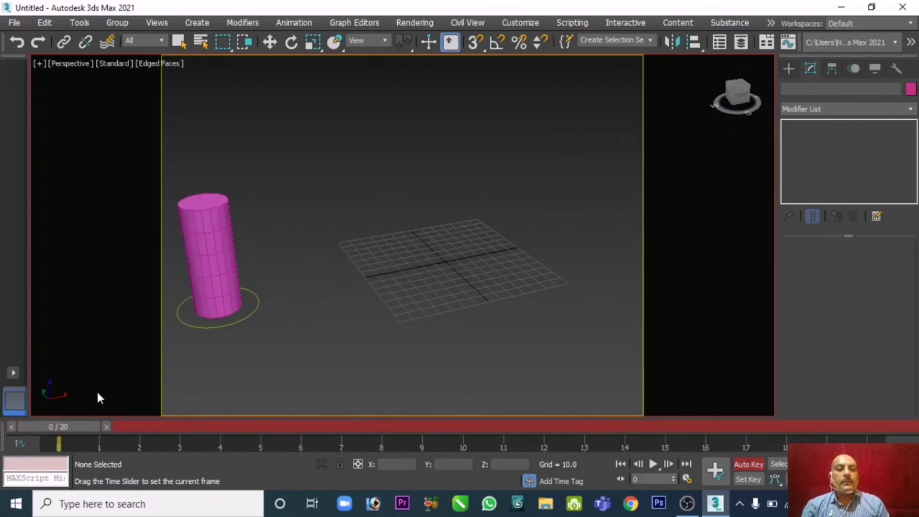
key("w")
middle_click_drag(238, 272, 244, 251)
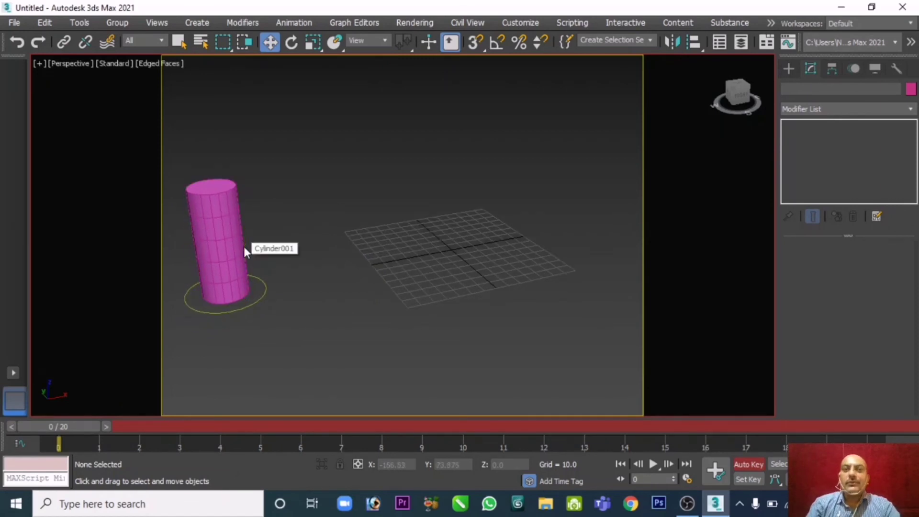